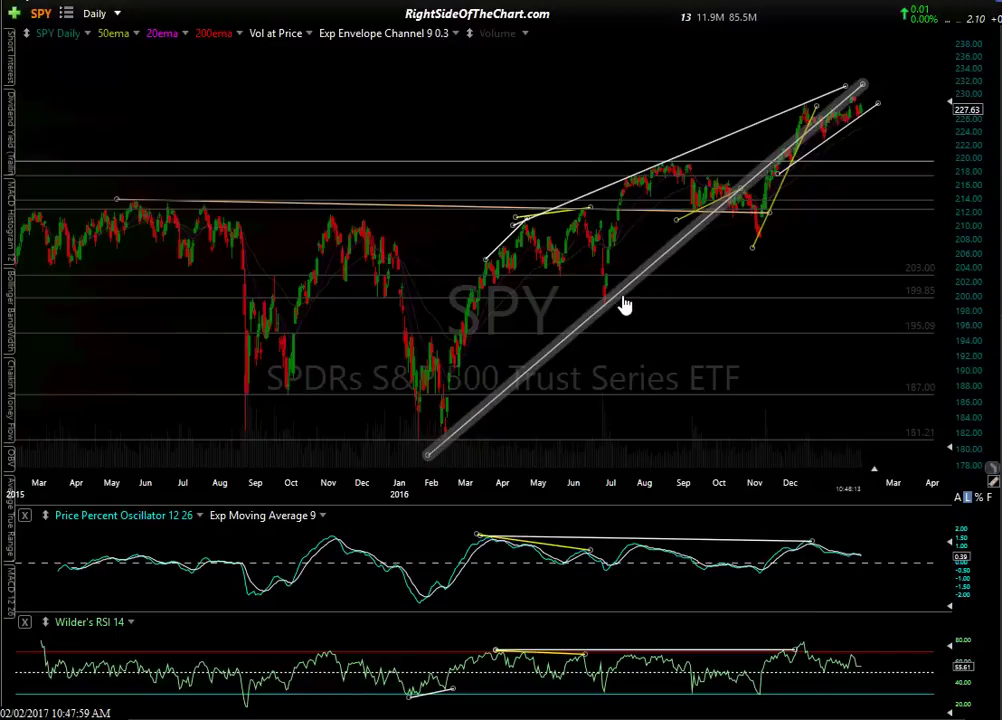
# Step: Draw downward-sloping trendlines over the latest peaks in the Price Percent Oscillator and Wilder's RSI panes of the SPY daily chart
pyautogui.moveTo(624, 305)
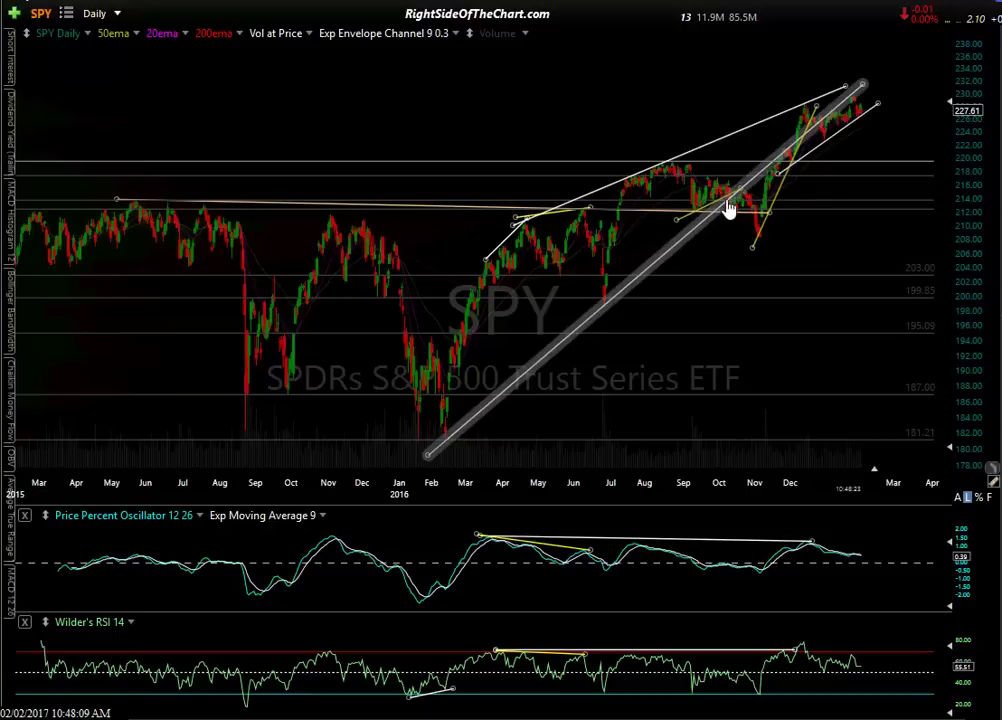
pyautogui.moveTo(750, 195)
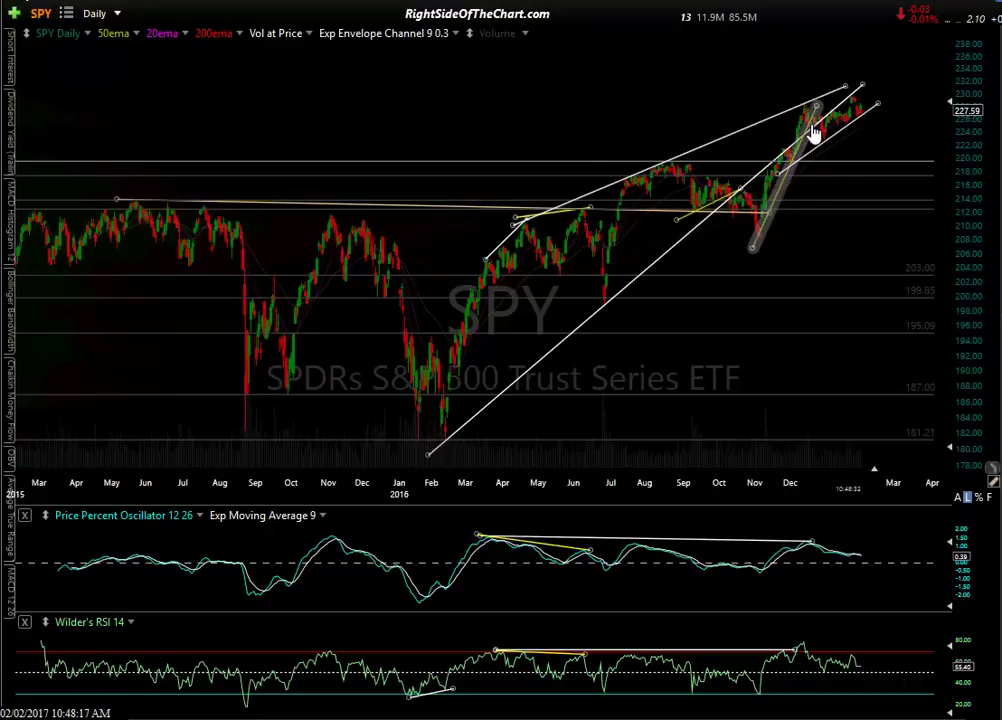
pyautogui.moveTo(824, 118)
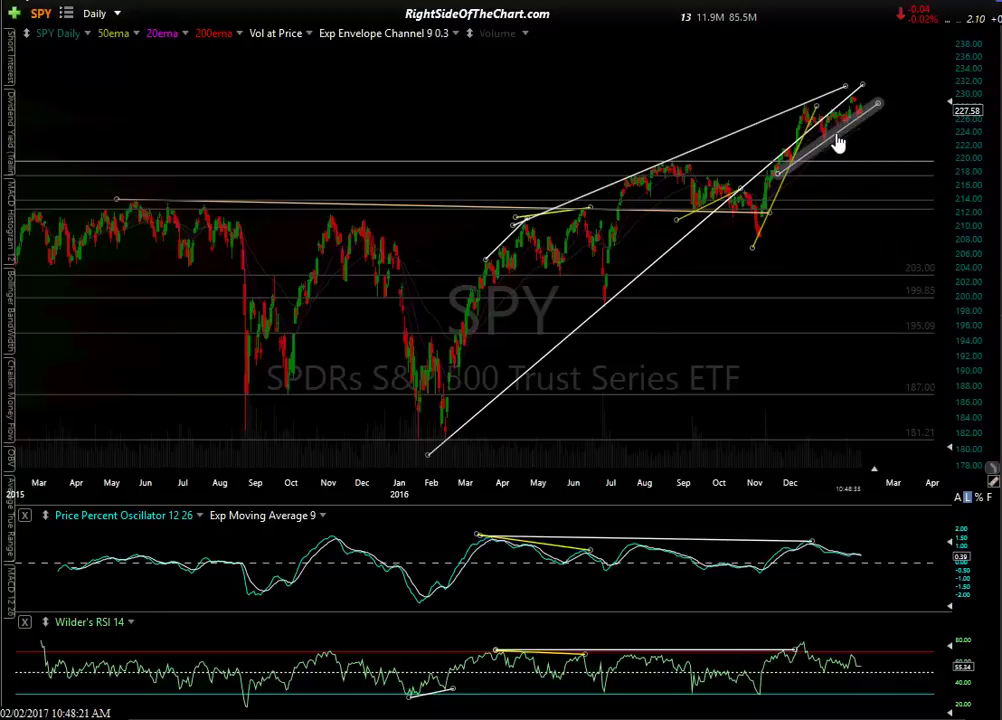
pyautogui.moveTo(838, 143)
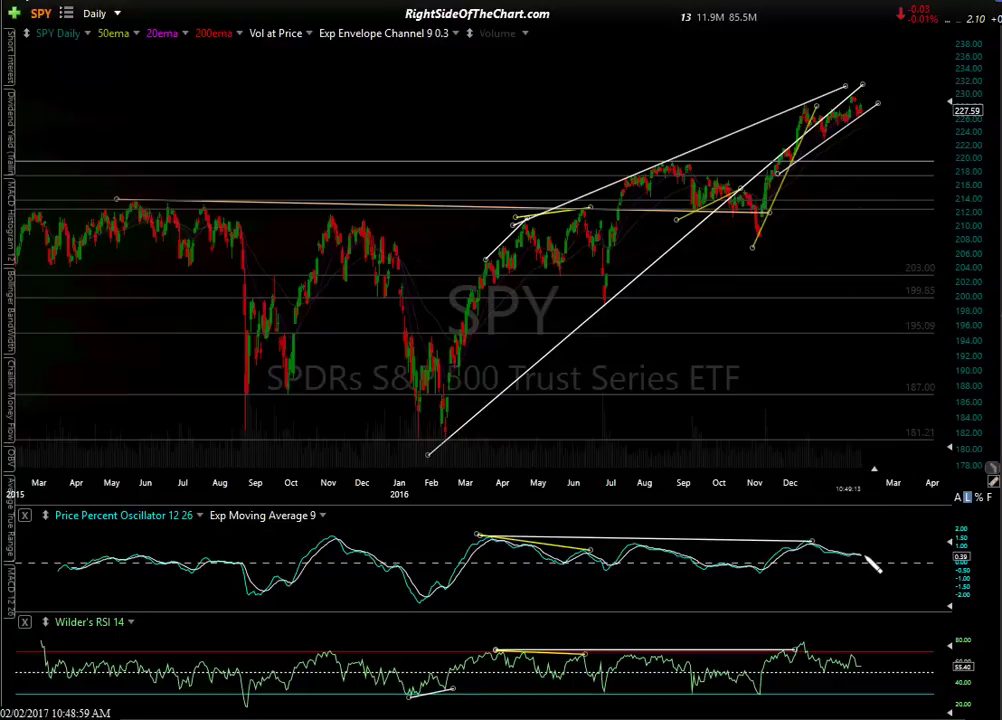
pyautogui.moveTo(860, 551); pyautogui.dragTo(808, 541)
pyautogui.moveTo(856, 652)
pyautogui.mouseDown()
pyautogui.moveTo(866, 664)
pyautogui.moveTo(768, 630)
pyautogui.mouseUp()
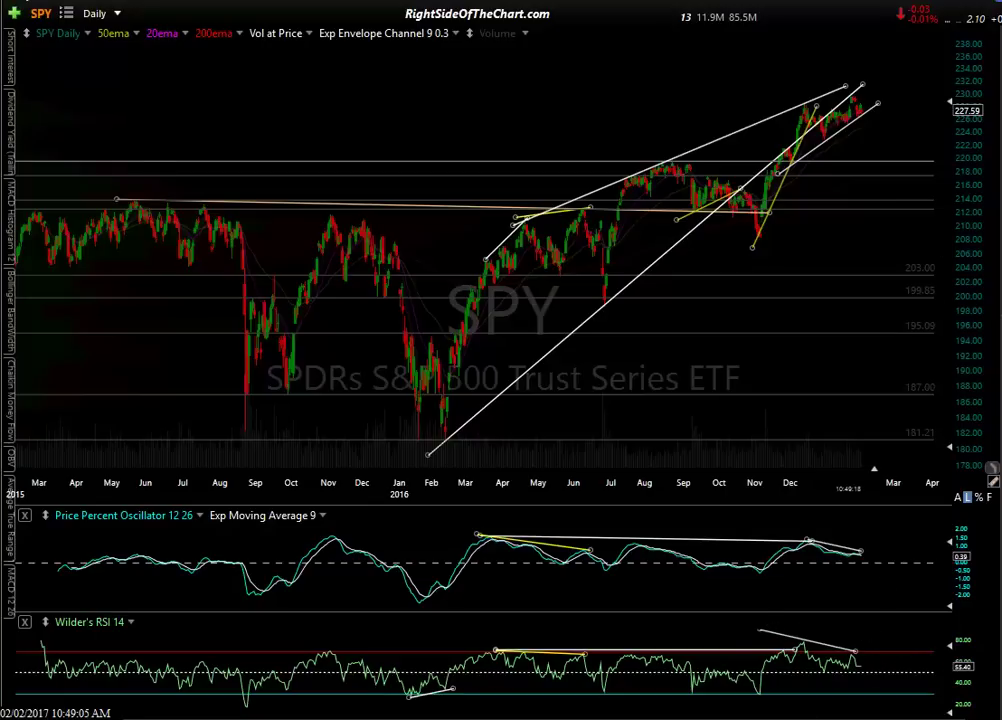
# Step: Circle the latest swing in the oscillator, RSI and price panes with temporary yellow ellipses, and clear them
pyautogui.moveTo(792, 525); pyautogui.dragTo(874, 576)
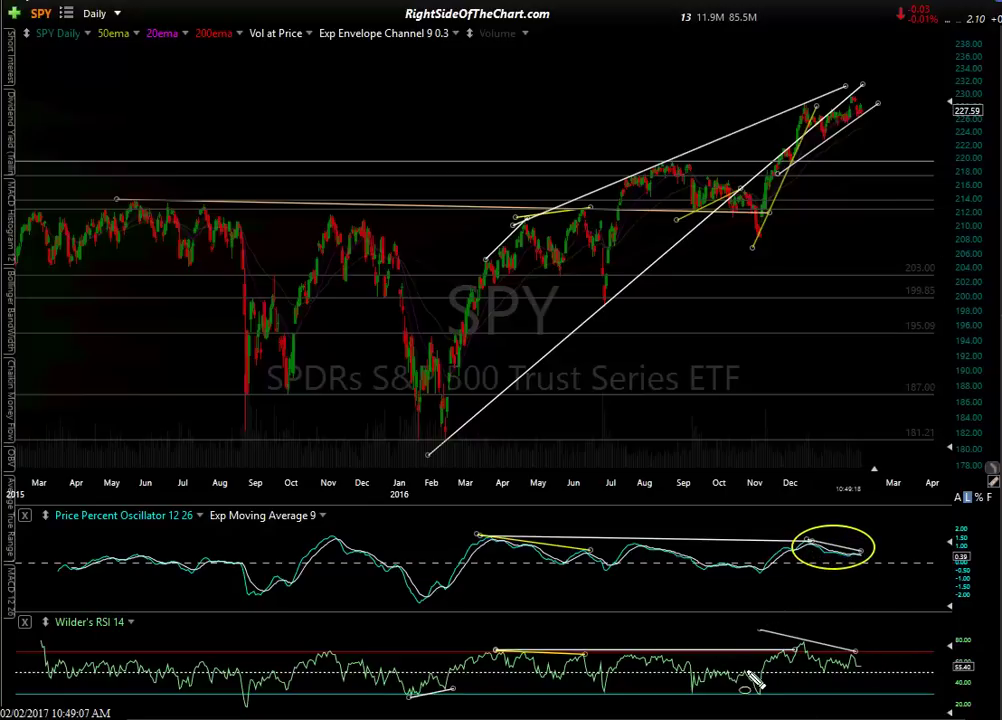
pyautogui.moveTo(795, 627)
pyautogui.mouseDown()
pyautogui.moveTo(879, 667)
pyautogui.moveTo(876, 686)
pyautogui.mouseUp()
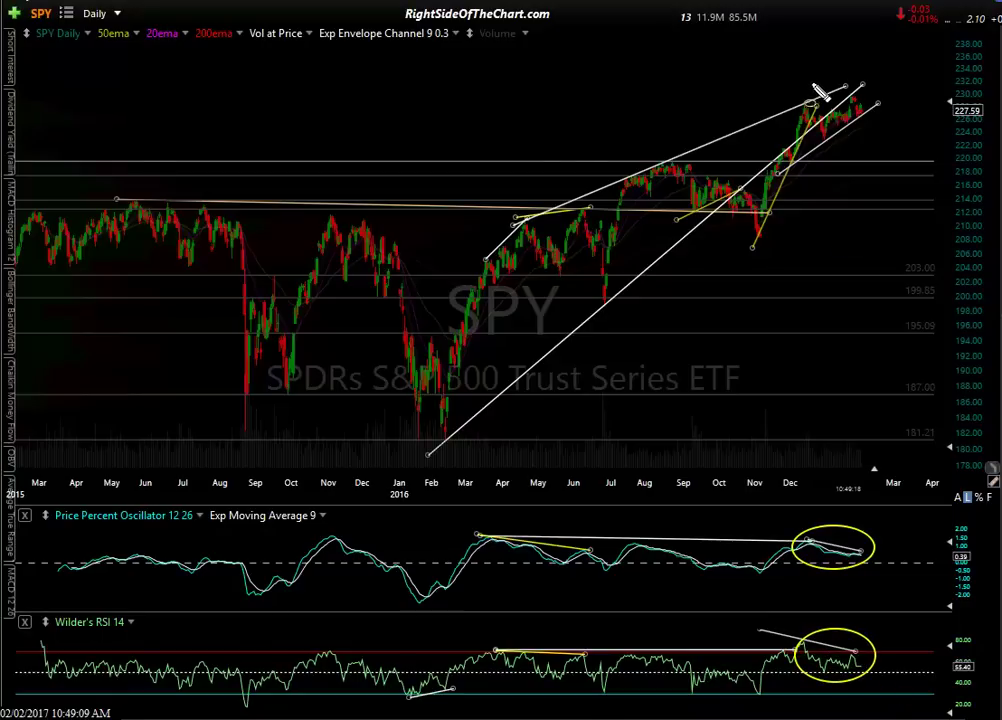
pyautogui.moveTo(794, 85); pyautogui.dragTo(878, 131)
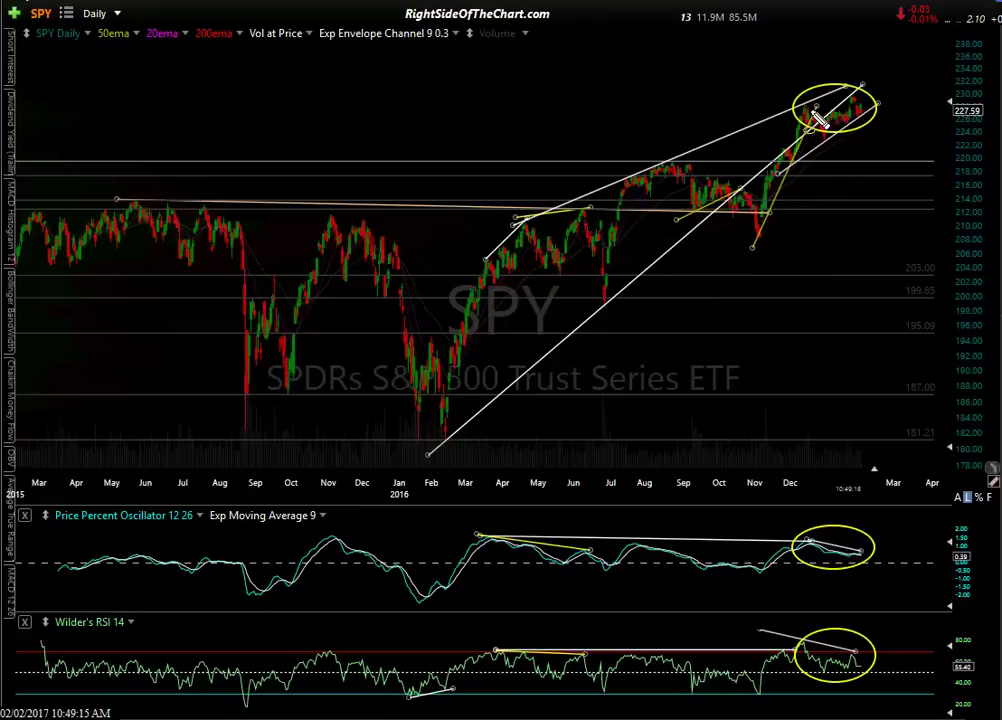
pyautogui.press('Delete')
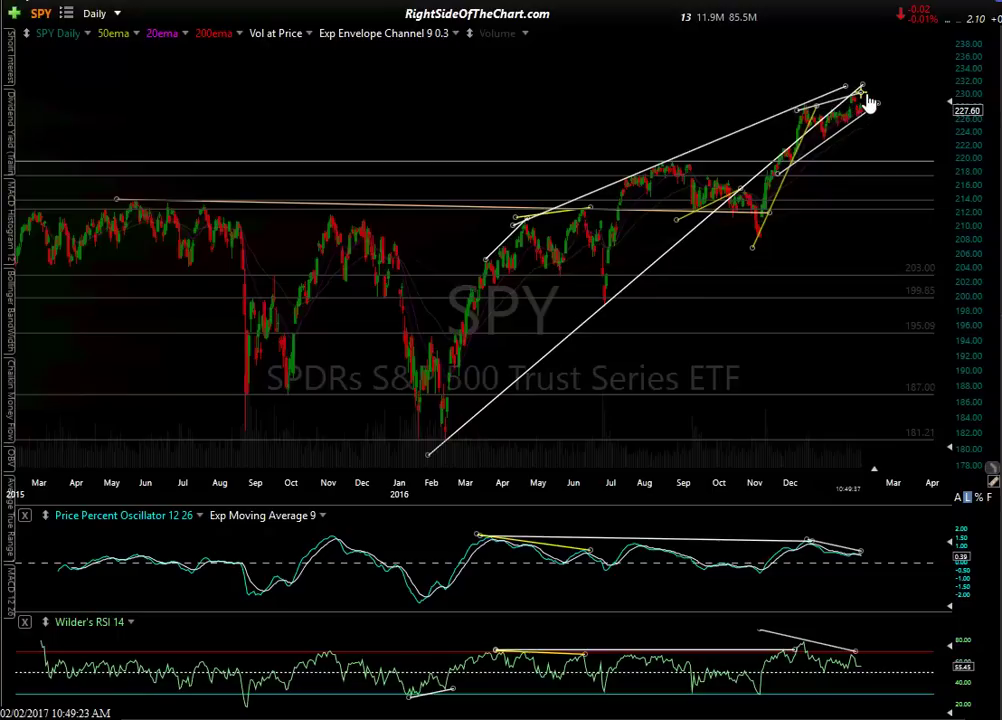
# Step: Load the daily chart for the symbol QQQ
pyautogui.moveTo(867, 122)
pyautogui.write('qqq')
pyautogui.press('Return')
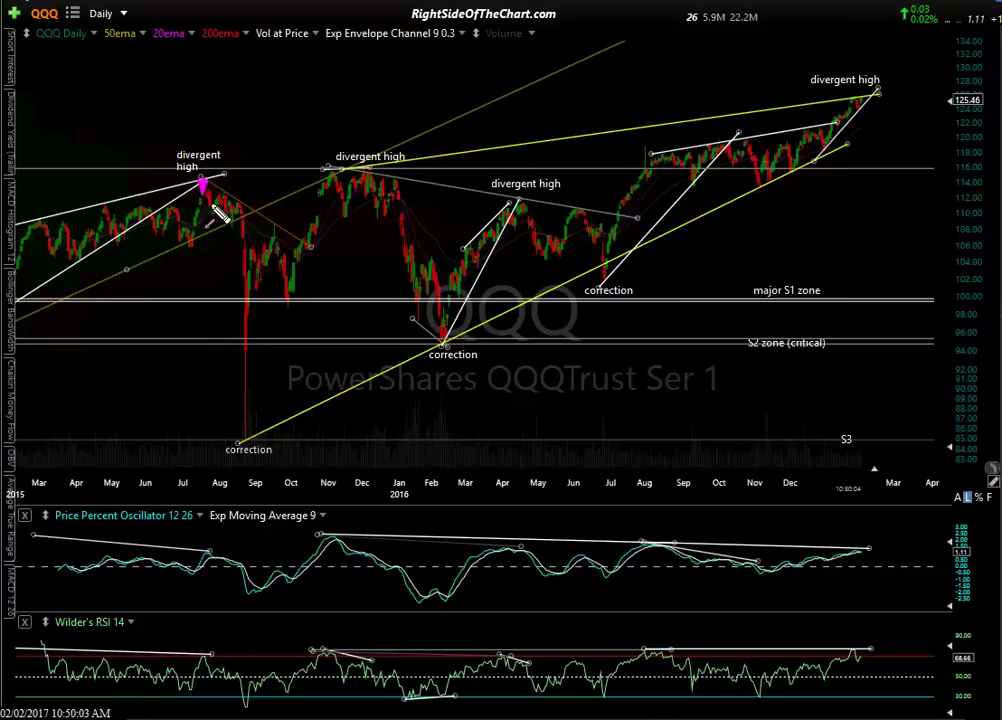
# Step: Mark the QQQ declines from each divergent high and the fall high with temporary magenta arrows, start an uptrend line, and clear the markings
pyautogui.moveTo(203, 178); pyautogui.dragTo(250, 461)
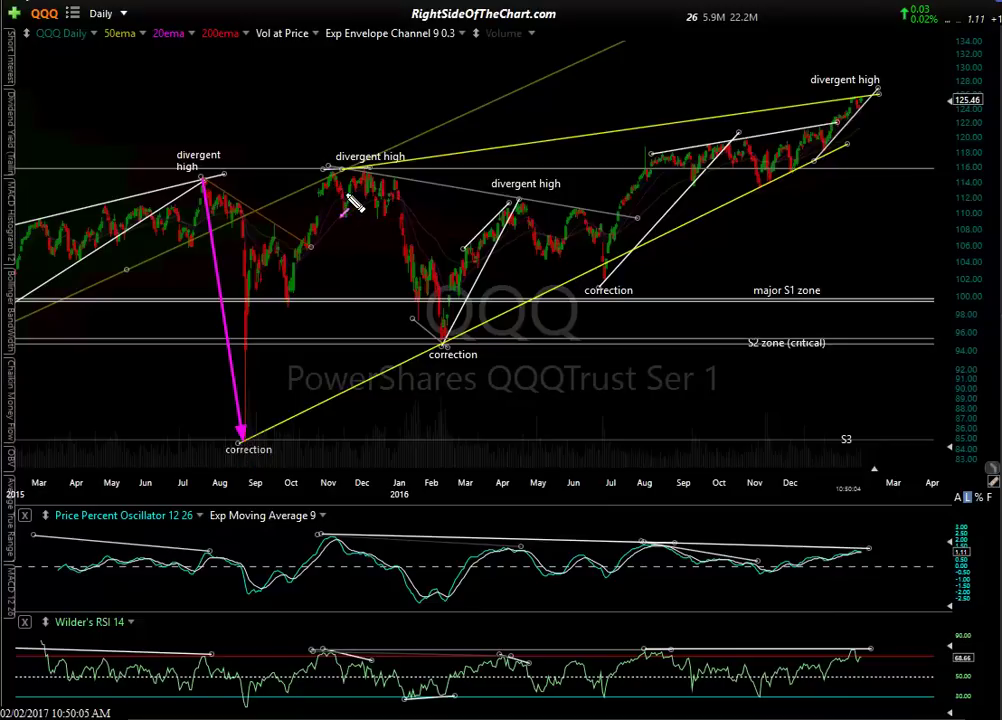
pyautogui.moveTo(381, 184); pyautogui.dragTo(460, 354)
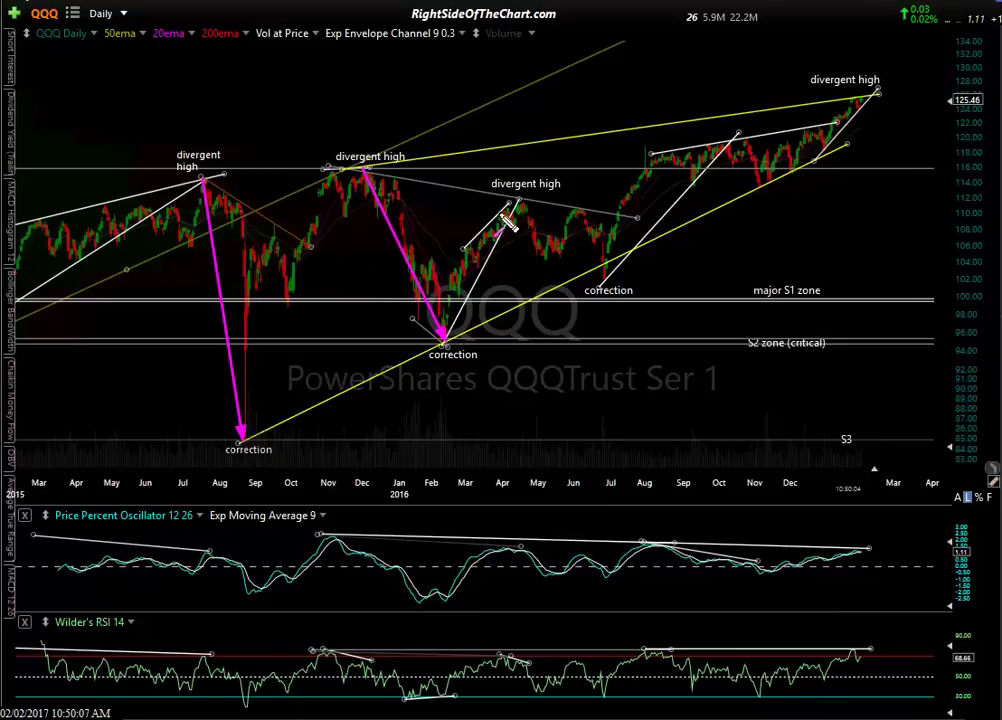
pyautogui.moveTo(530, 210); pyautogui.dragTo(618, 304)
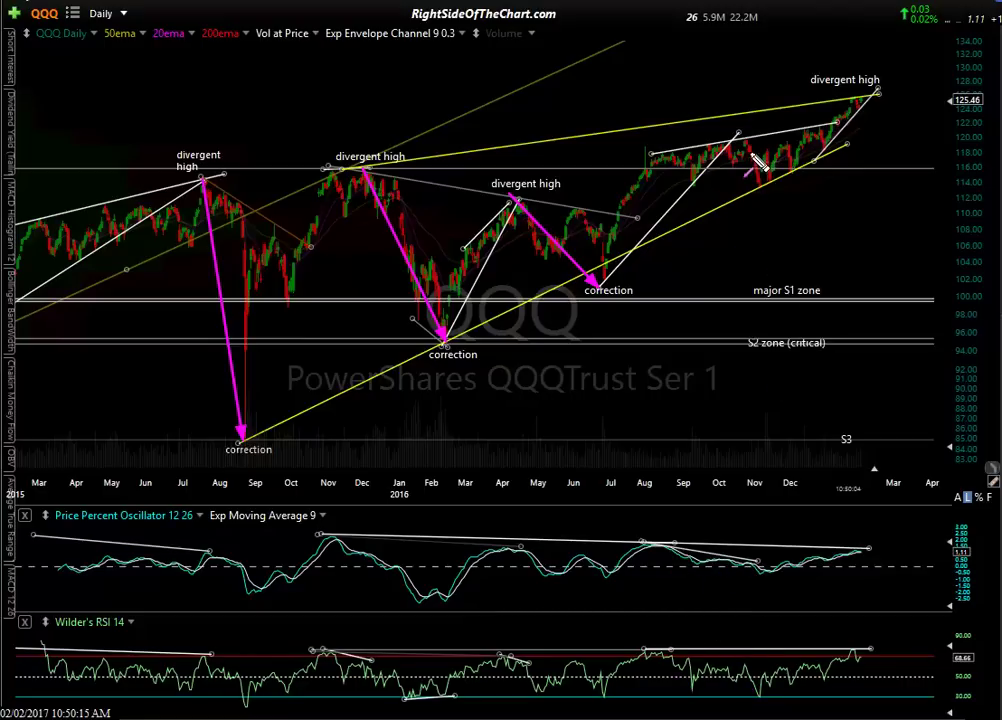
pyautogui.moveTo(737, 134); pyautogui.dragTo(760, 186)
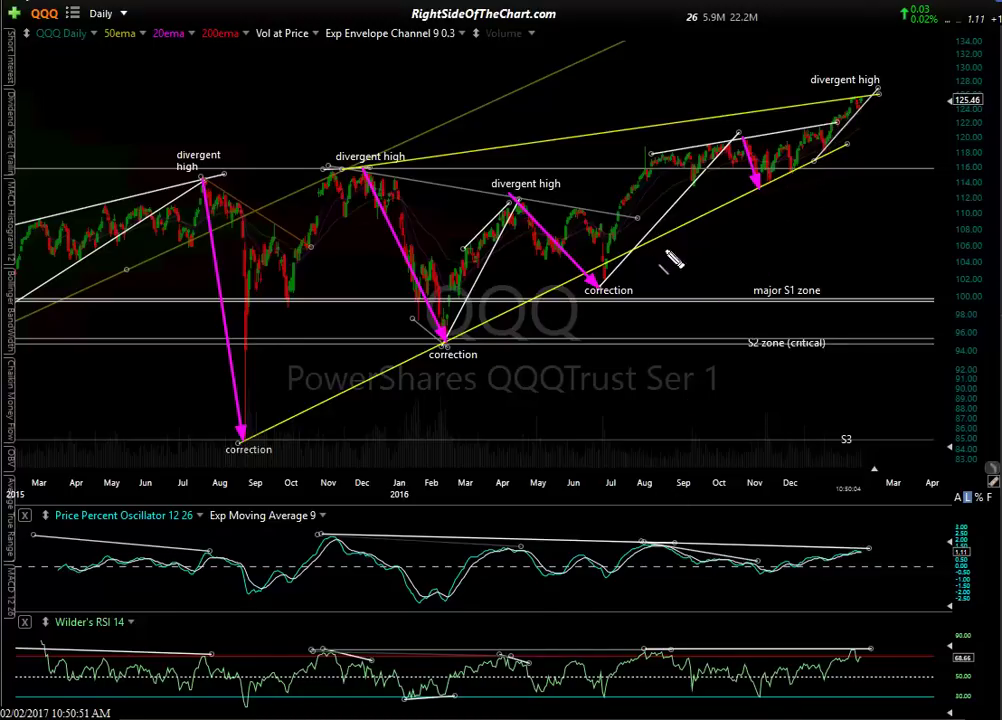
pyautogui.moveTo(241, 440); pyautogui.dragTo(549, 341)
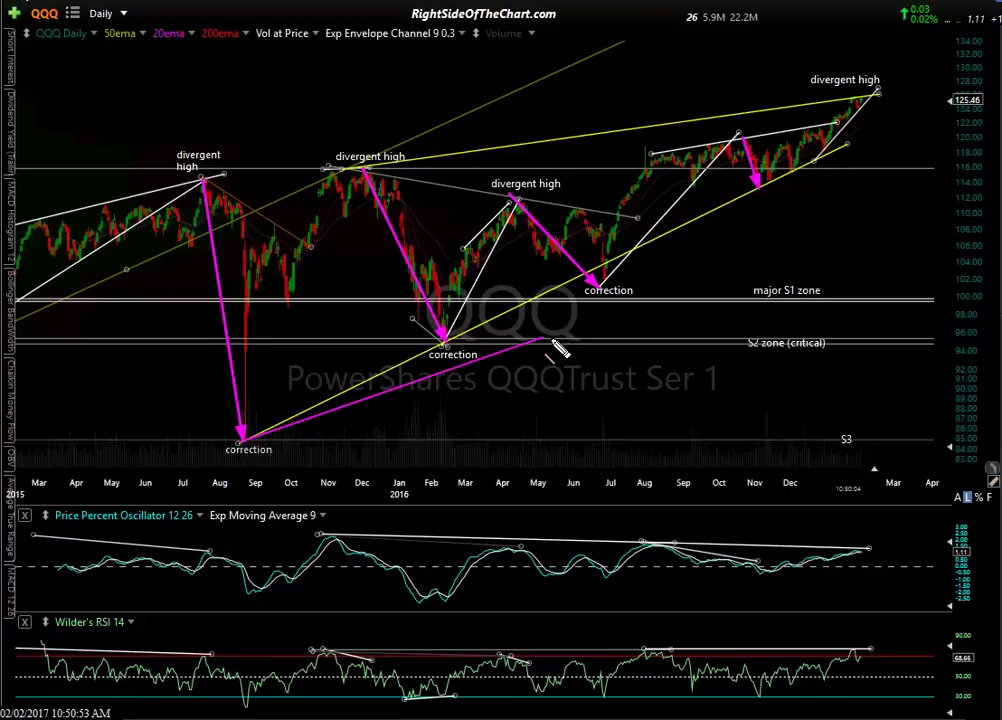
pyautogui.press('Escape')
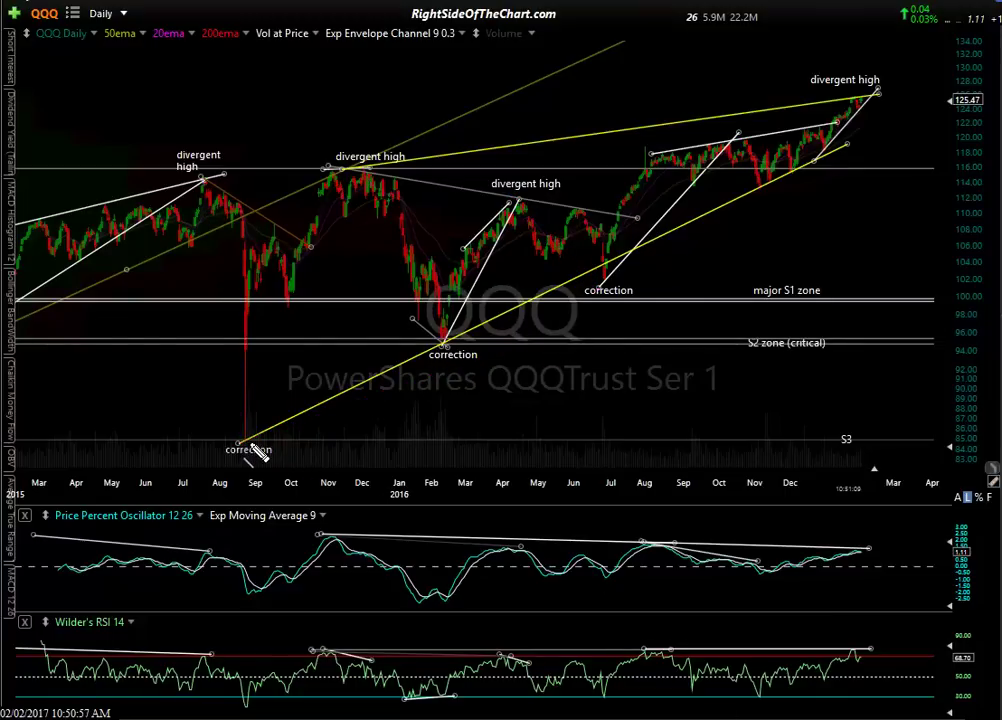
# Step: Trace the uptrend line from the August 2015 low in magenta, sketch a projected break below it, and clear both markings
pyautogui.moveTo(240, 441)
pyautogui.mouseDown()
pyautogui.moveTo(955, 101)
pyautogui.moveTo(935, 103)
pyautogui.mouseUp()
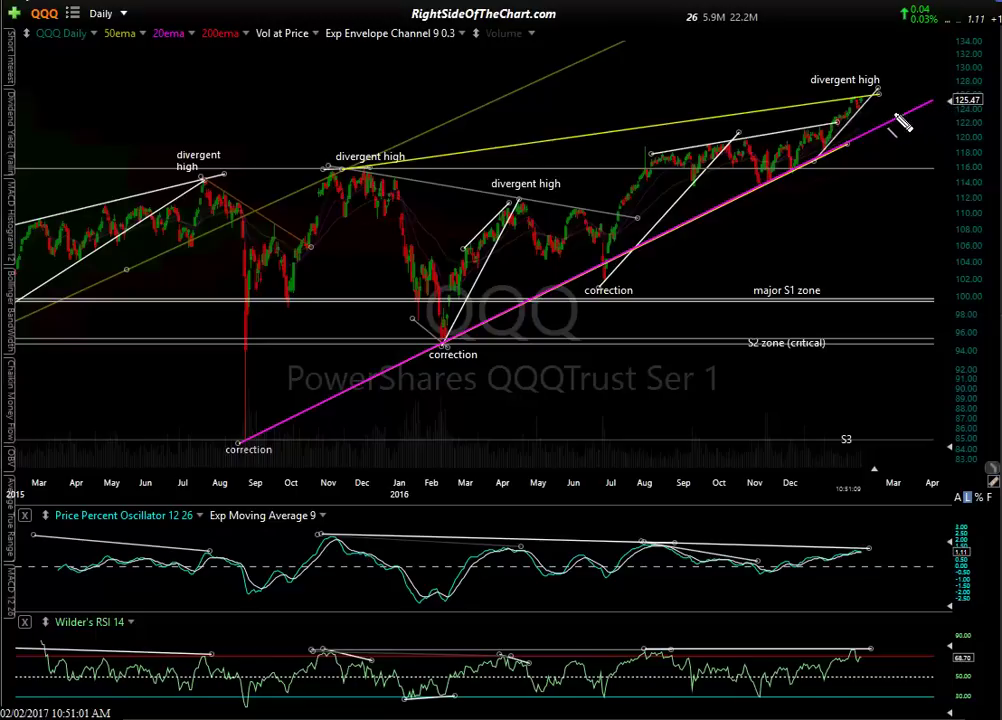
pyautogui.moveTo(874, 105)
pyautogui.mouseDown()
pyautogui.moveTo(885, 130)
pyautogui.moveTo(893, 107)
pyautogui.mouseUp()
pyautogui.moveTo(886, 101)
pyautogui.mouseDown()
pyautogui.moveTo(903, 176)
pyautogui.moveTo(908, 165)
pyautogui.moveTo(916, 189)
pyautogui.moveTo(916, 178)
pyautogui.mouseUp()
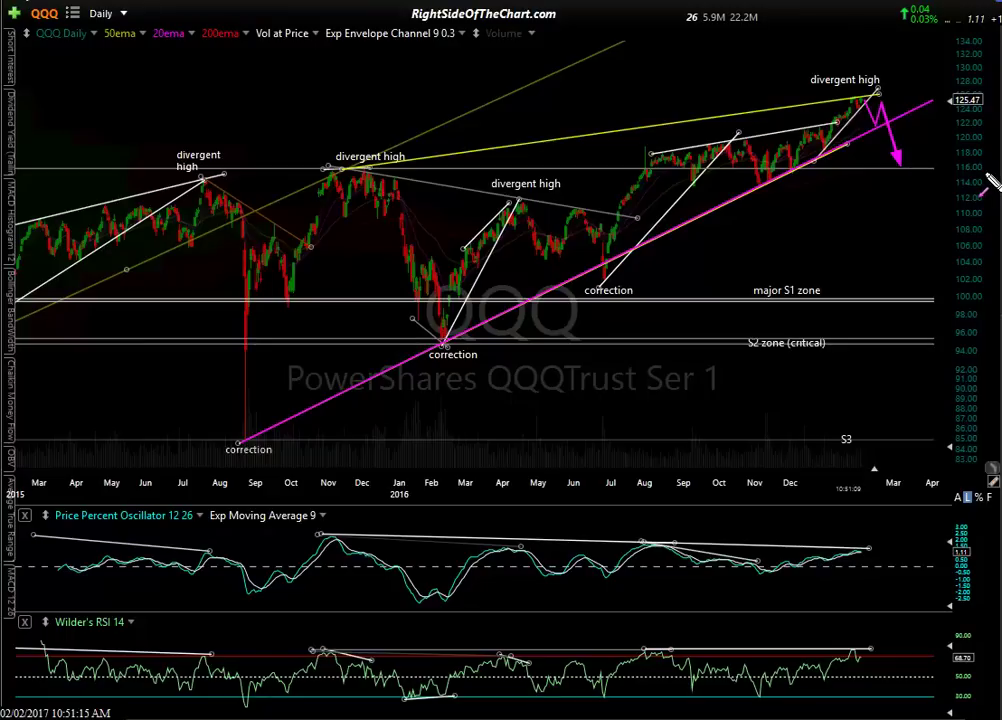
pyautogui.press('Escape')
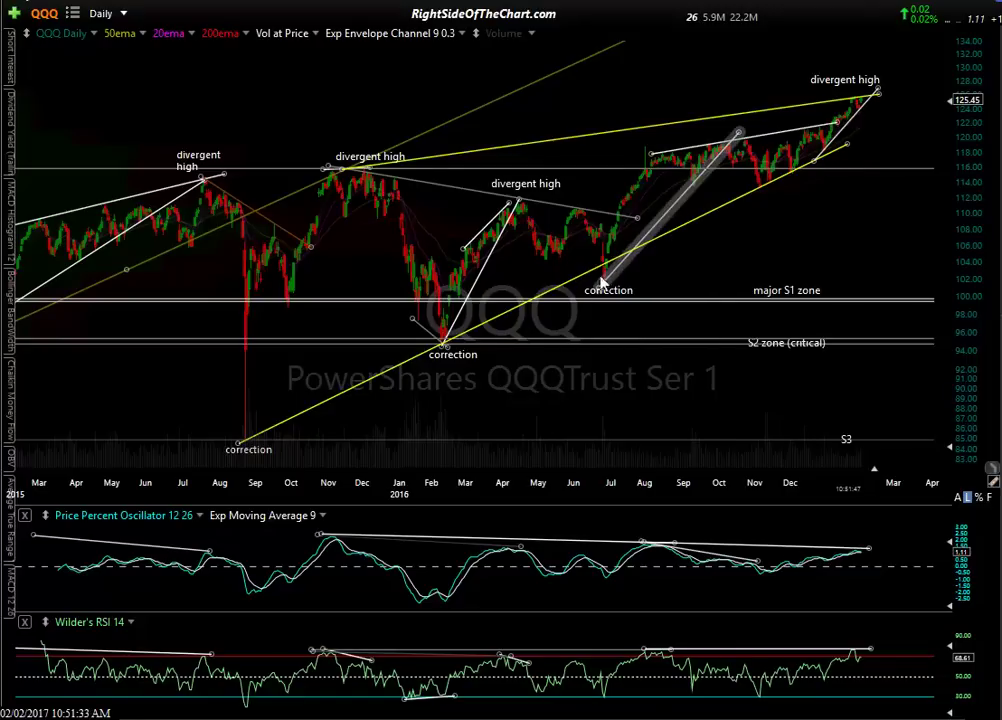
# Step: Switch the QQQ chart from the daily to the hourly timeframe
pyautogui.moveTo(455, 349)
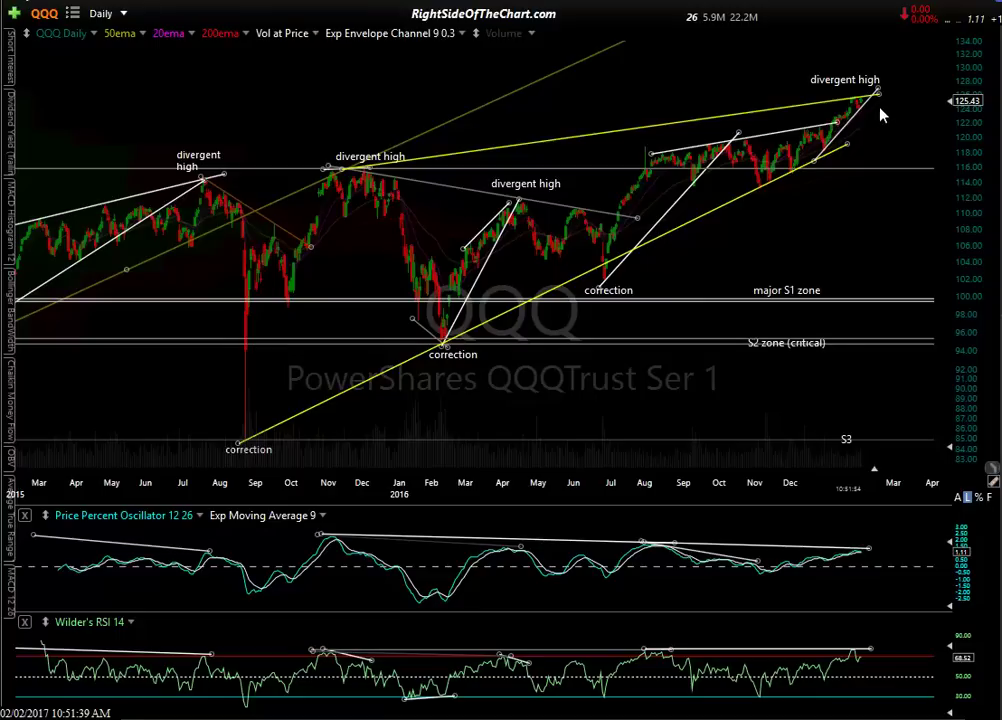
pyautogui.moveTo(879, 94); pyautogui.dragTo(912, 166)
pyautogui.hotkey('ctrl', 'Tab')
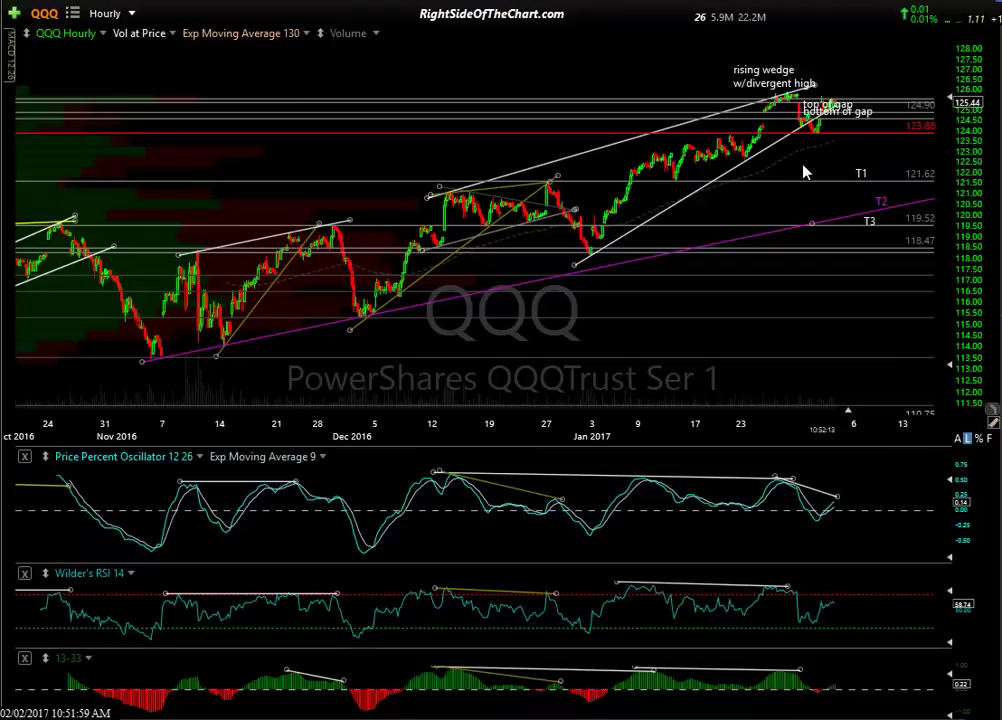
# Step: Examine the hourly QQQ rising wedge, its lower trendline and the marked gap at closer and wider time ranges
pyautogui.scroll(5, 805, 170)
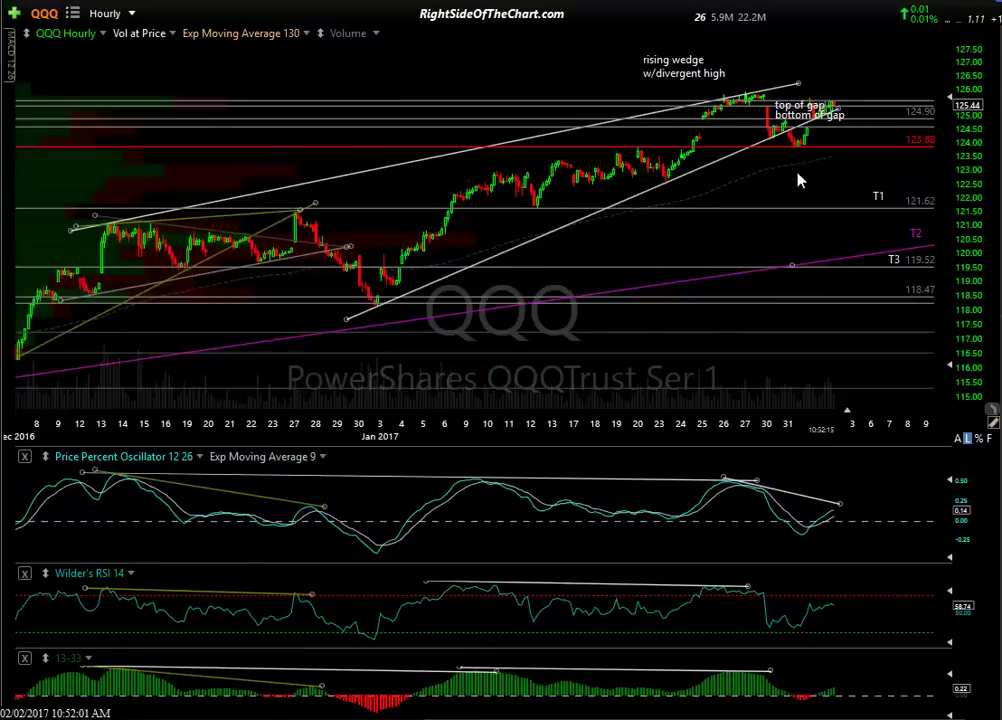
pyautogui.scroll(1, 797, 196)
pyautogui.scroll(-1, 797, 196)
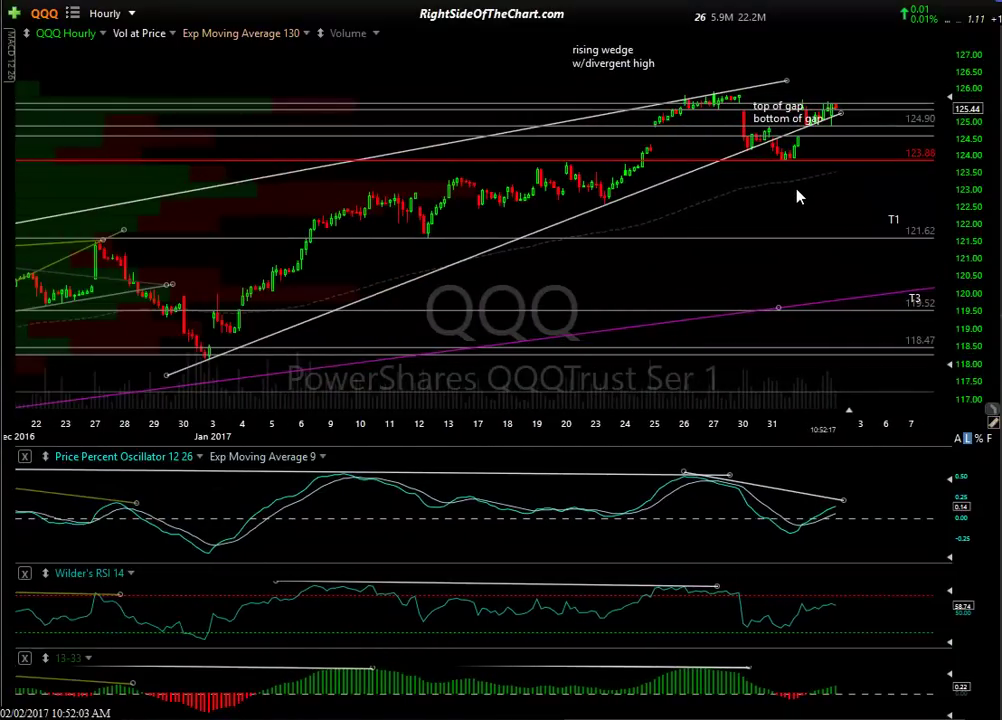
pyautogui.moveTo(200, 370)
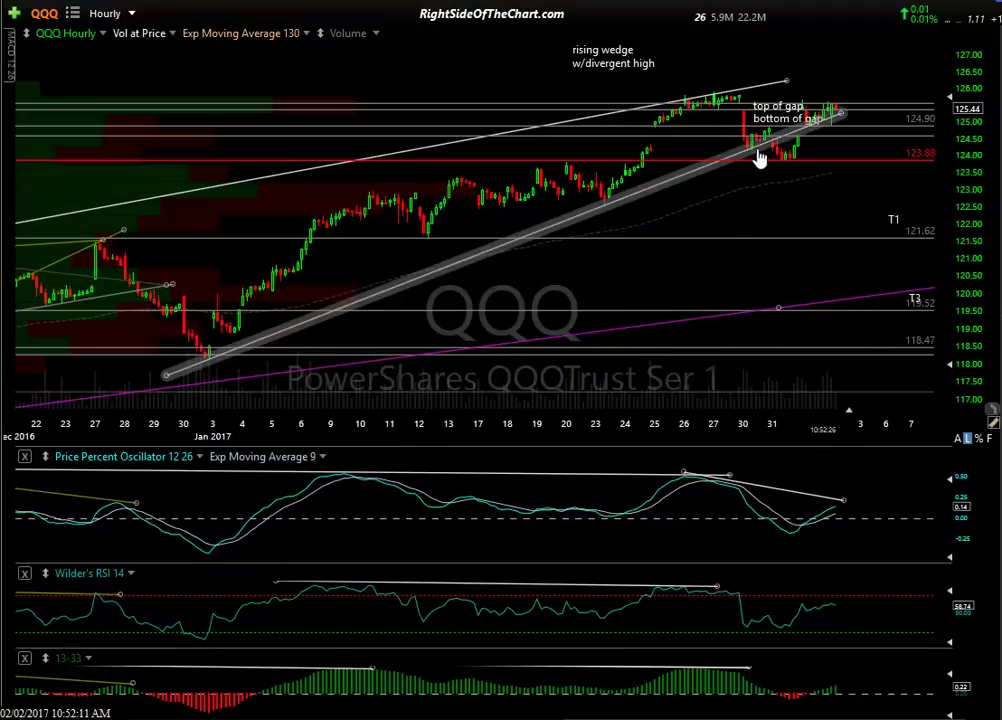
pyautogui.scroll(3, 725, 253)
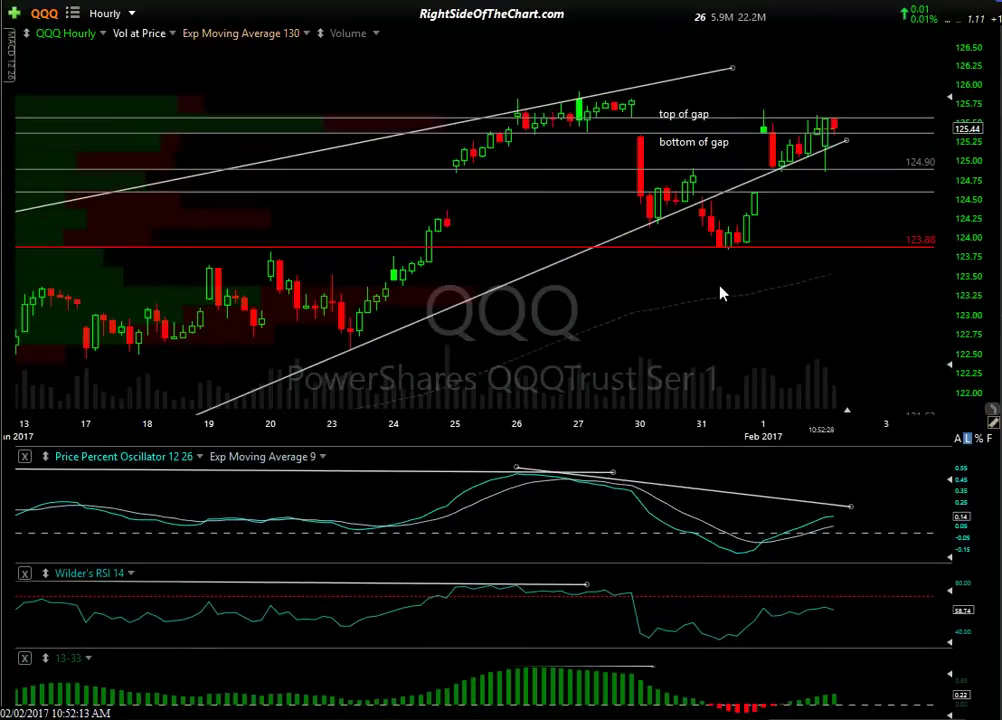
pyautogui.scroll(1, 720, 296)
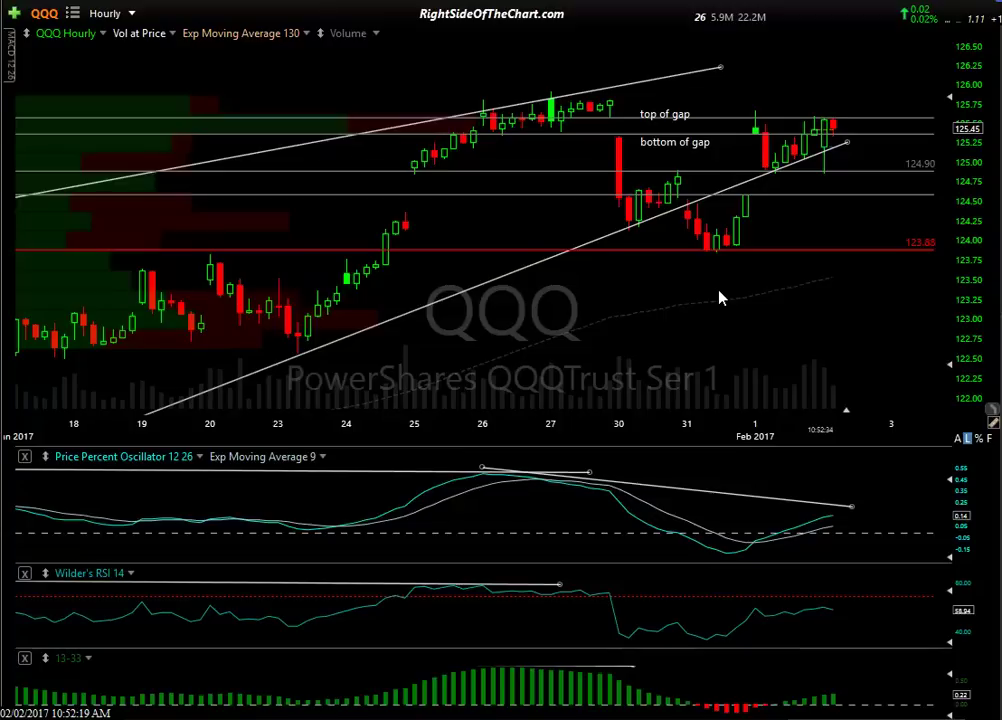
pyautogui.click(640, 222)
pyautogui.scroll(-2, 473, 292)
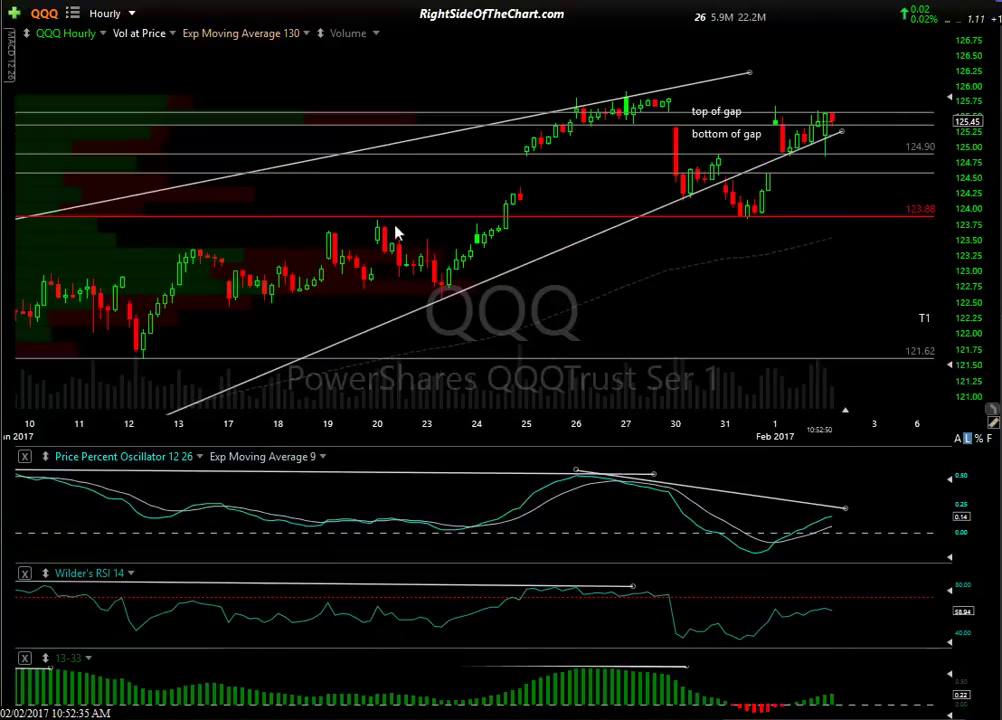
pyautogui.scroll(-2, 548, 246)
pyautogui.scroll(-3, 450, 230)
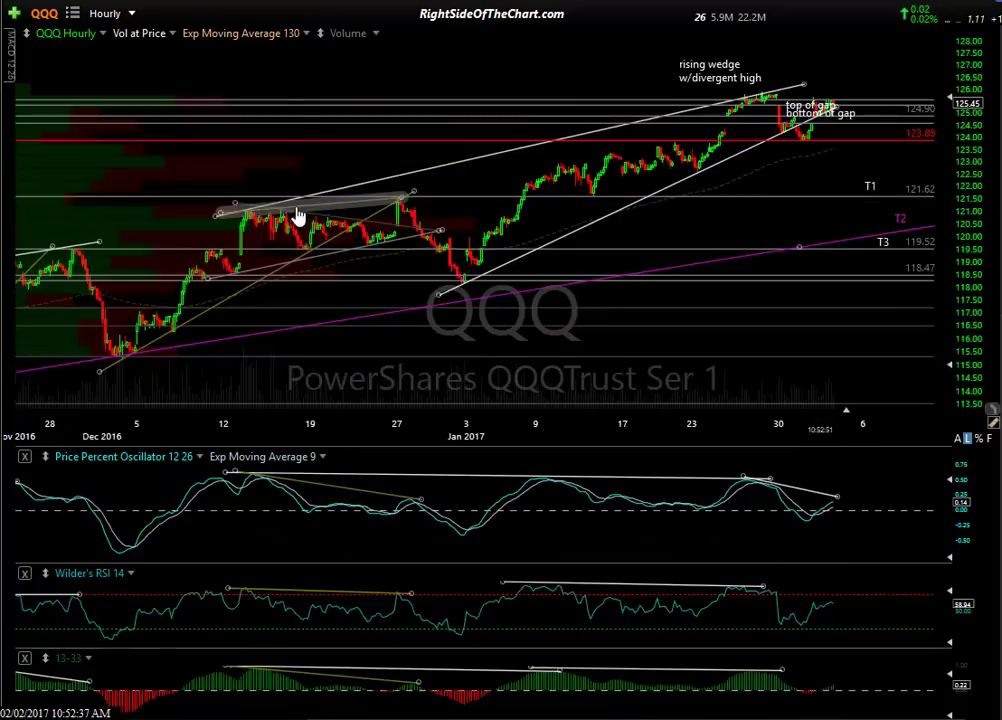
# Step: Circle the 31 January candles below the wedge and the 1 February opening candle with temporary yellow ellipses, and clear them
pyautogui.scroll(6, 600, 220)
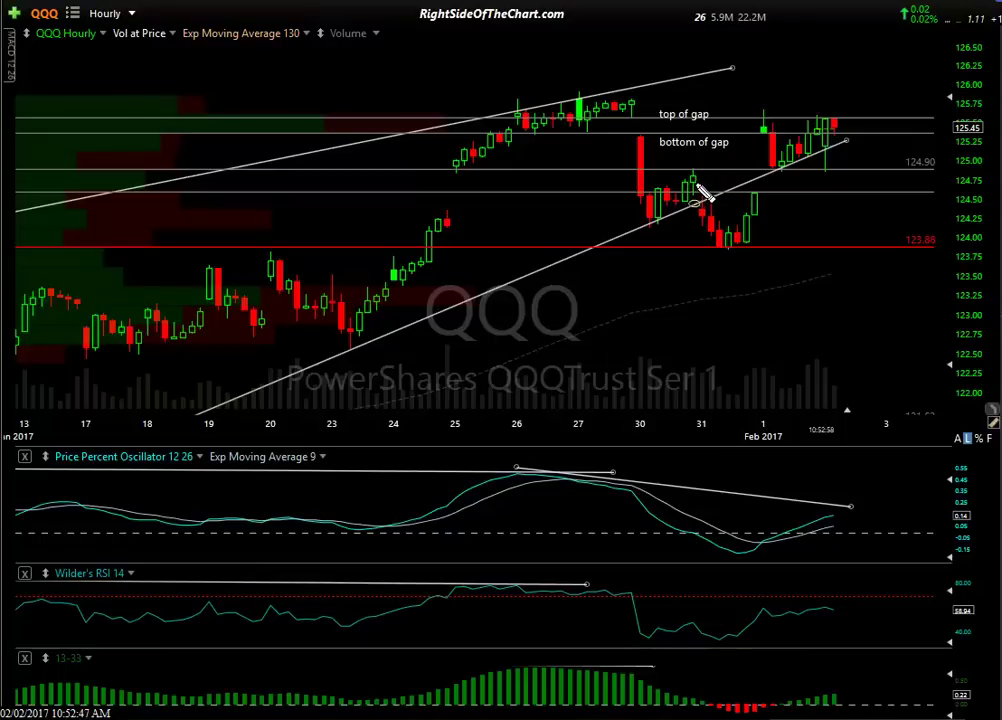
pyautogui.moveTo(688, 176)
pyautogui.mouseDown()
pyautogui.moveTo(718, 240)
pyautogui.moveTo(792, 268)
pyautogui.mouseUp()
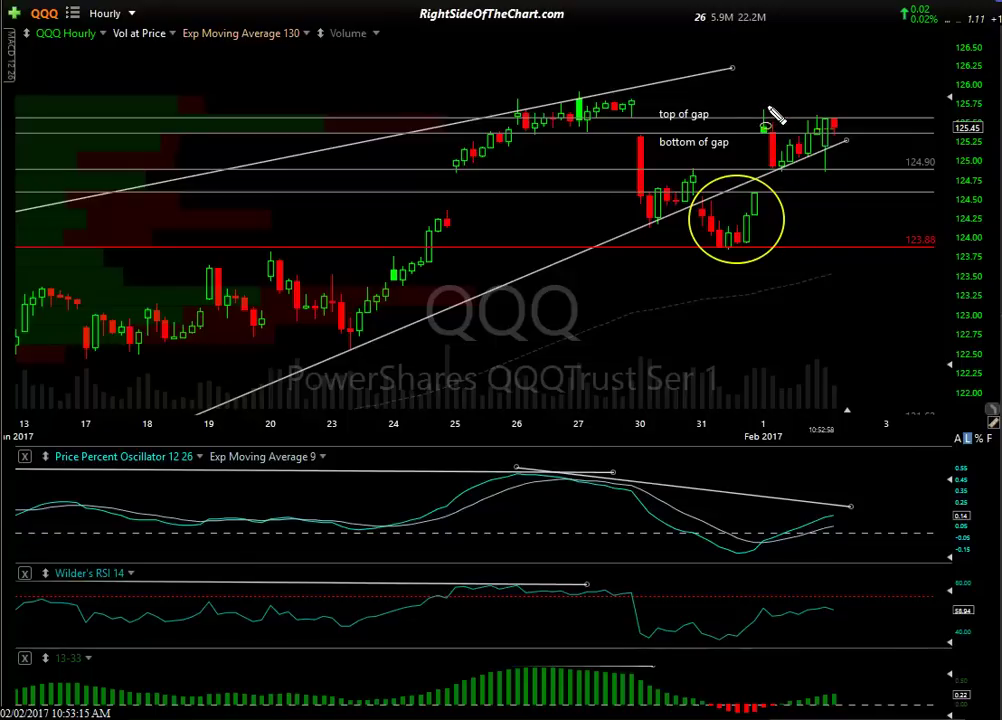
pyautogui.moveTo(763, 110); pyautogui.dragTo(776, 145)
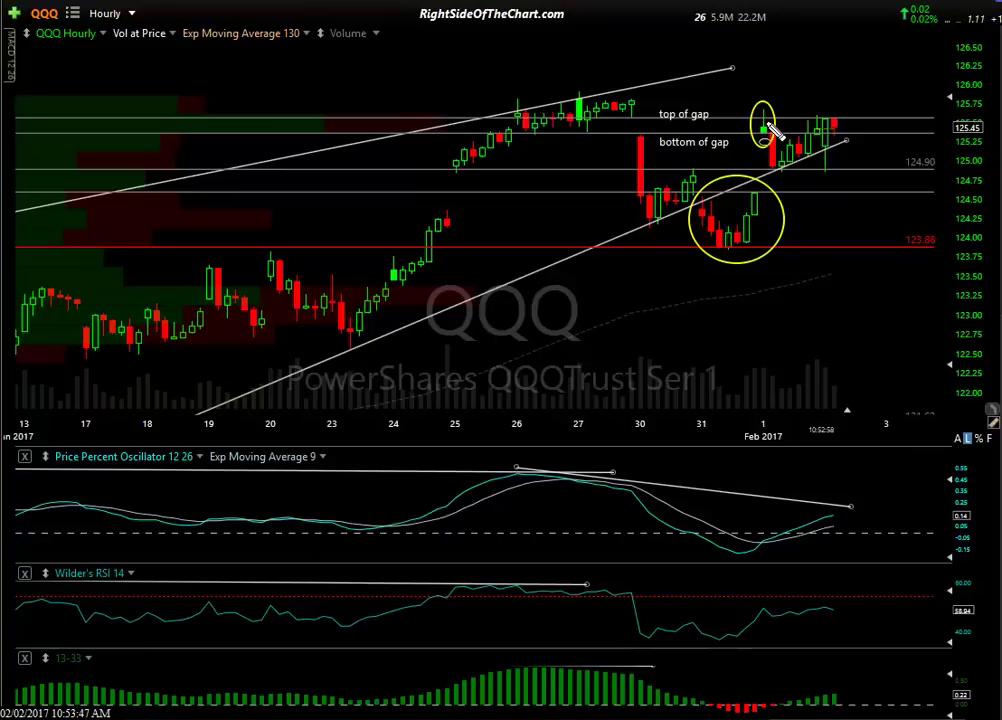
pyautogui.press('Escape')
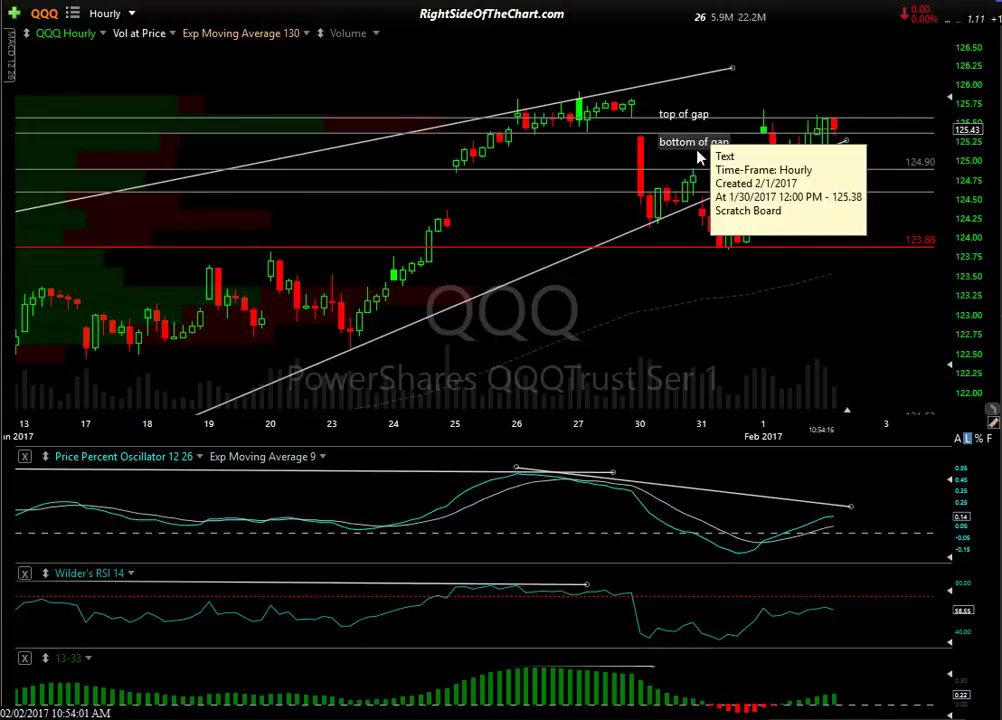
# Step: Examine the late January to early February candles against the top and bottom of the gap at closer zoom
pyautogui.scroll(2, 705, 155)
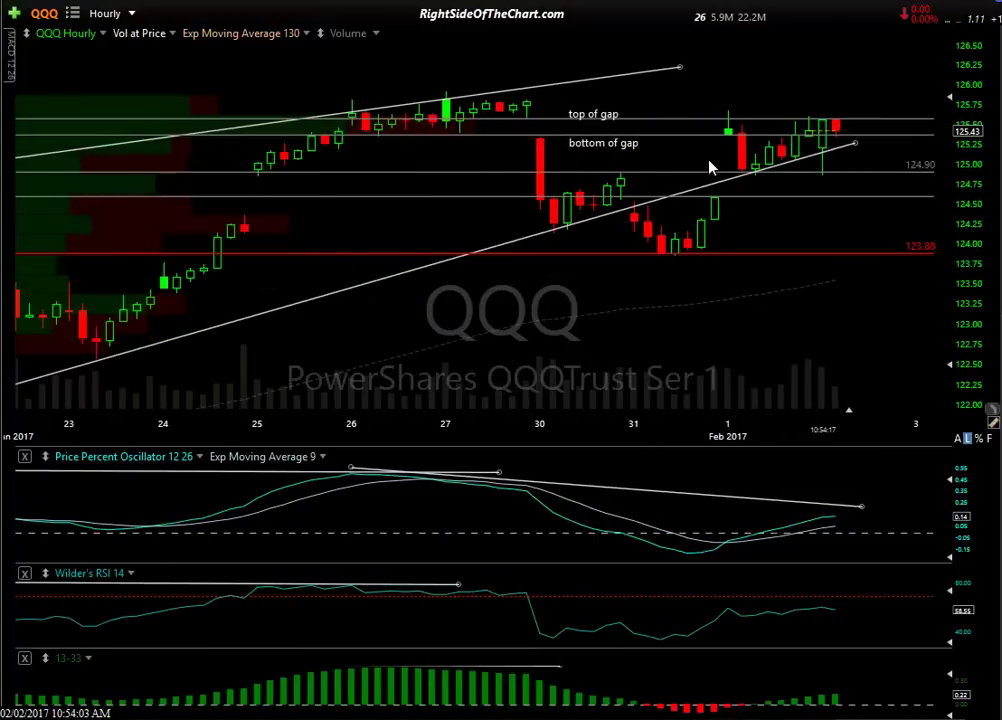
pyautogui.scroll(2, 711, 163)
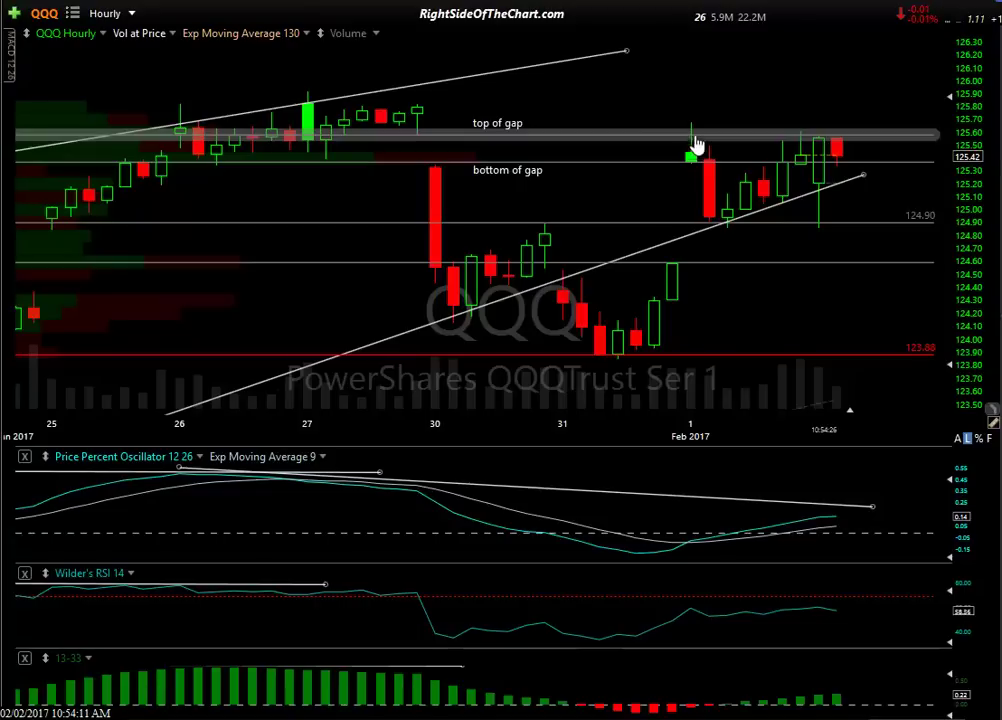
pyautogui.moveTo(697, 147)
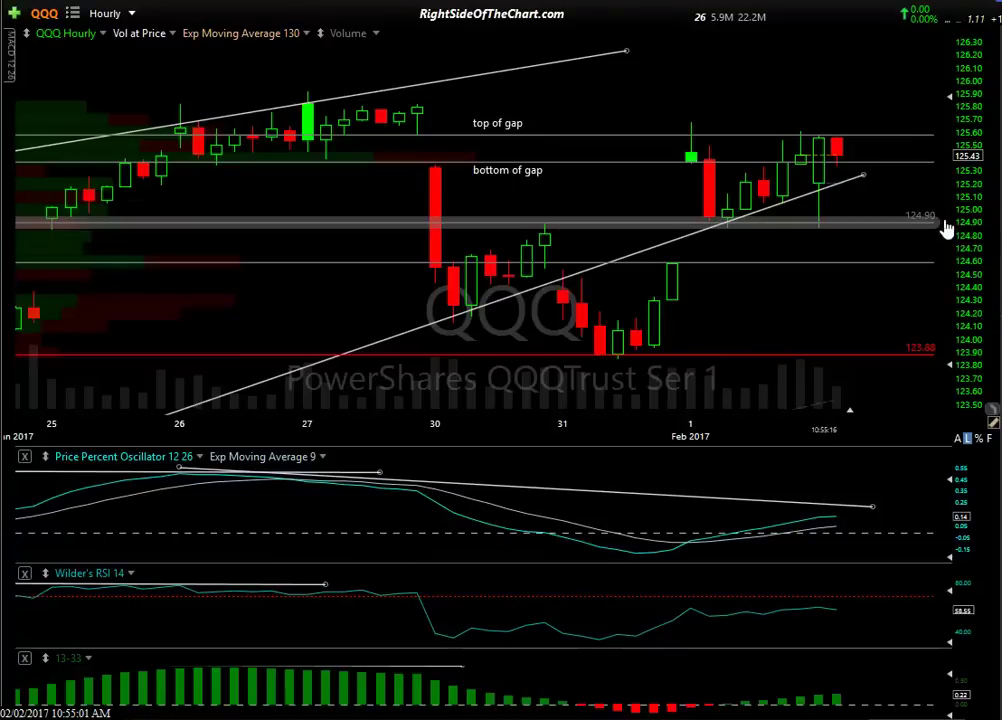
# Step: Shade the gap zone at the 30 January drop, the 1 February open and the latest candles with temporary translucent white rectangles
pyautogui.moveTo(932, 234)
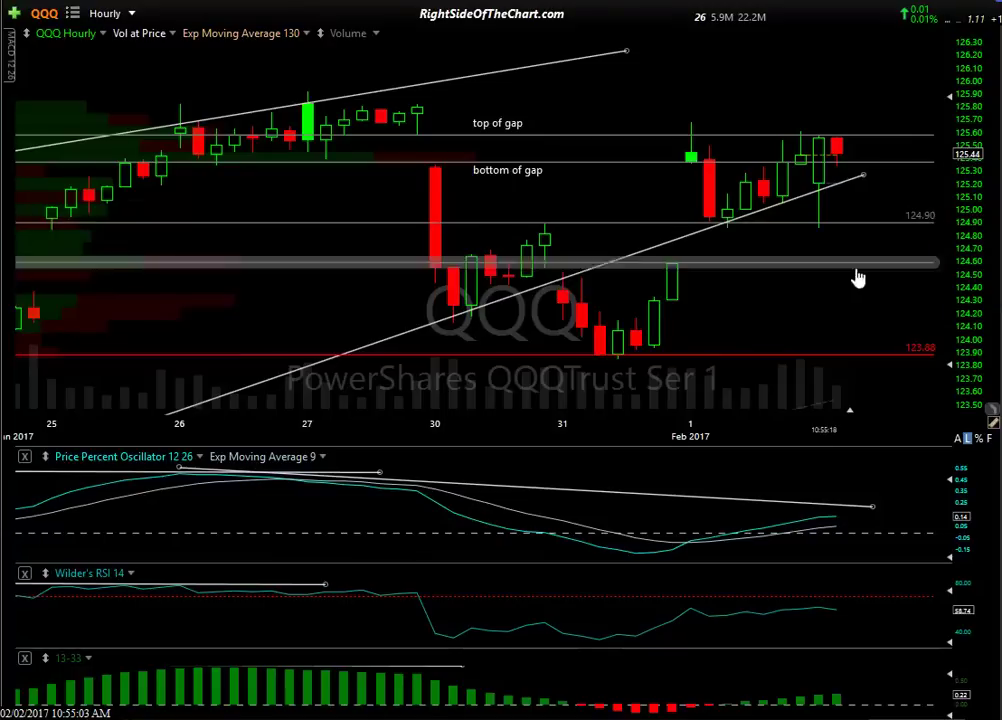
pyautogui.scroll(3, 834, 262)
pyautogui.scroll(-3, 834, 262)
pyautogui.scroll(-2, 899, 249)
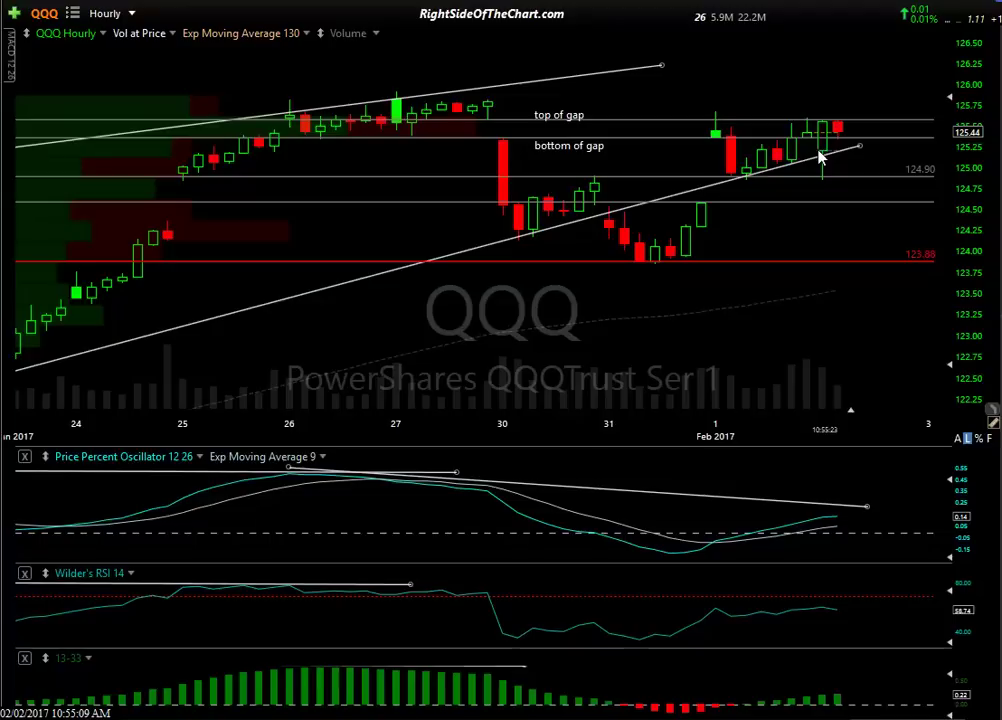
pyautogui.moveTo(829, 160)
pyautogui.moveTo(556, 234)
pyautogui.moveTo(486, 115); pyautogui.dragTo(507, 139)
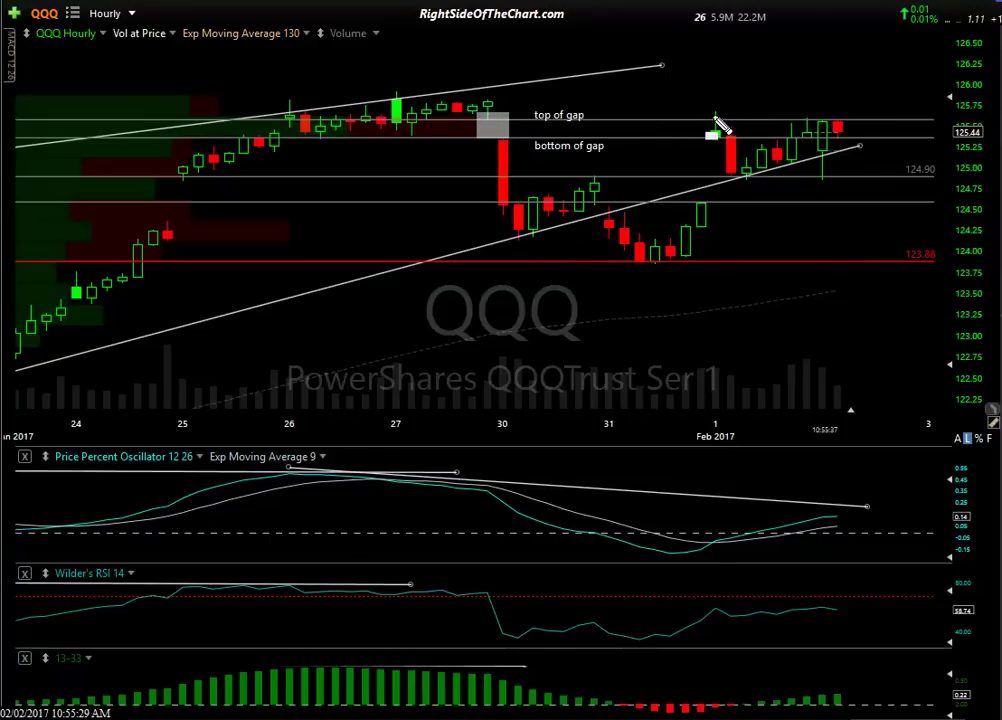
pyautogui.moveTo(705, 115); pyautogui.dragTo(732, 138)
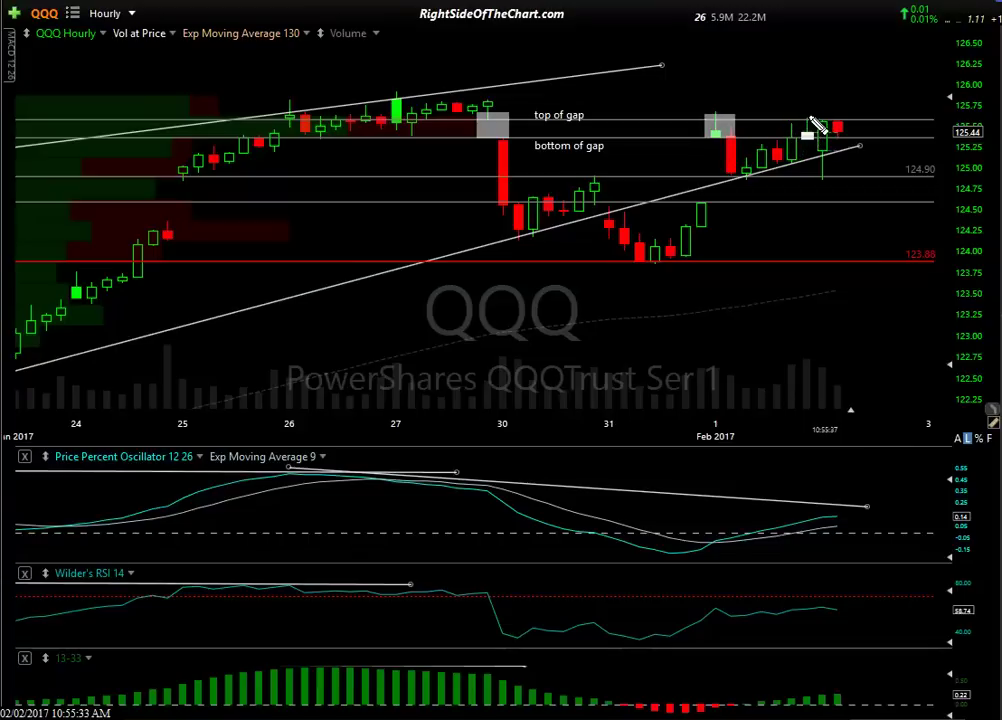
pyautogui.moveTo(801, 116); pyautogui.dragTo(847, 127)
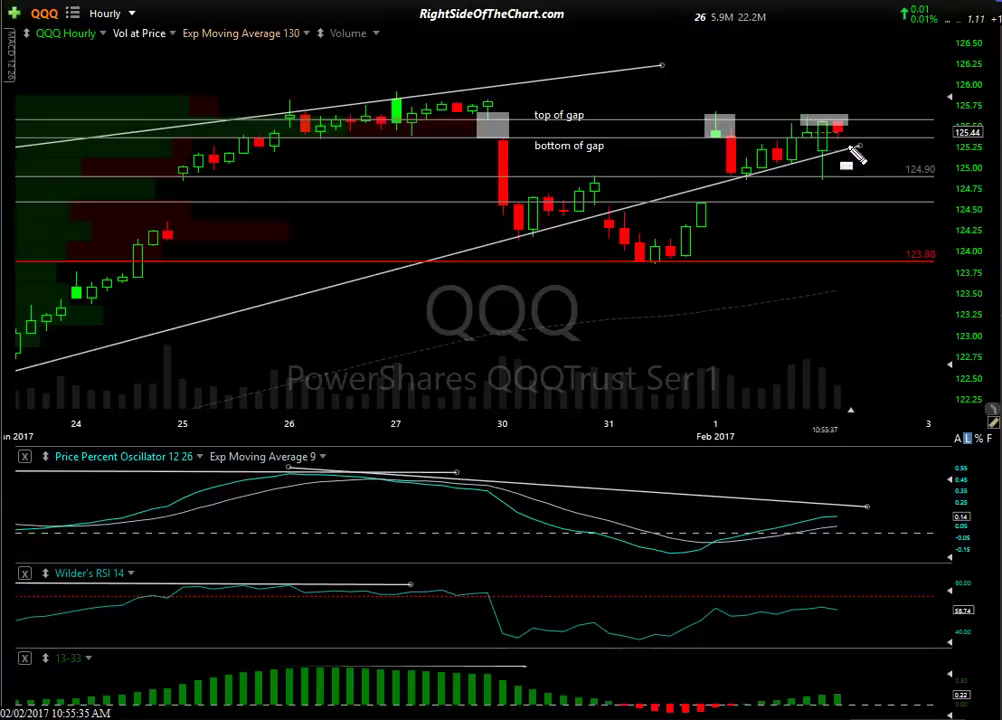
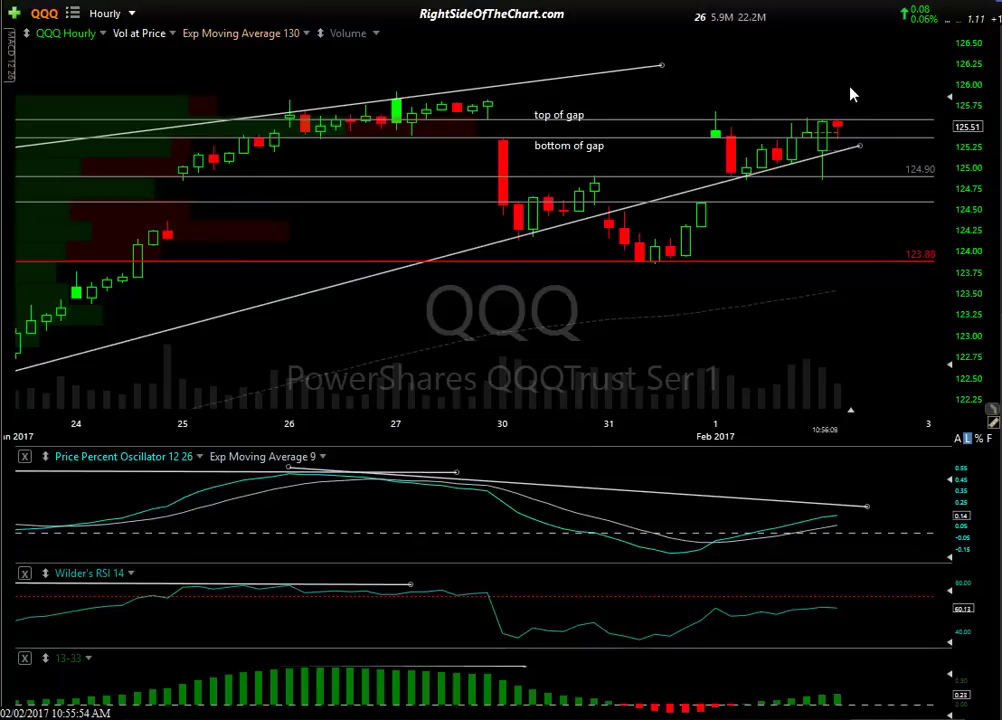
# Step: Add a horizontal line across the price chart at the 27 January high, at about 125.9
pyautogui.moveTo(840, 100); pyautogui.dragTo(745, 150)
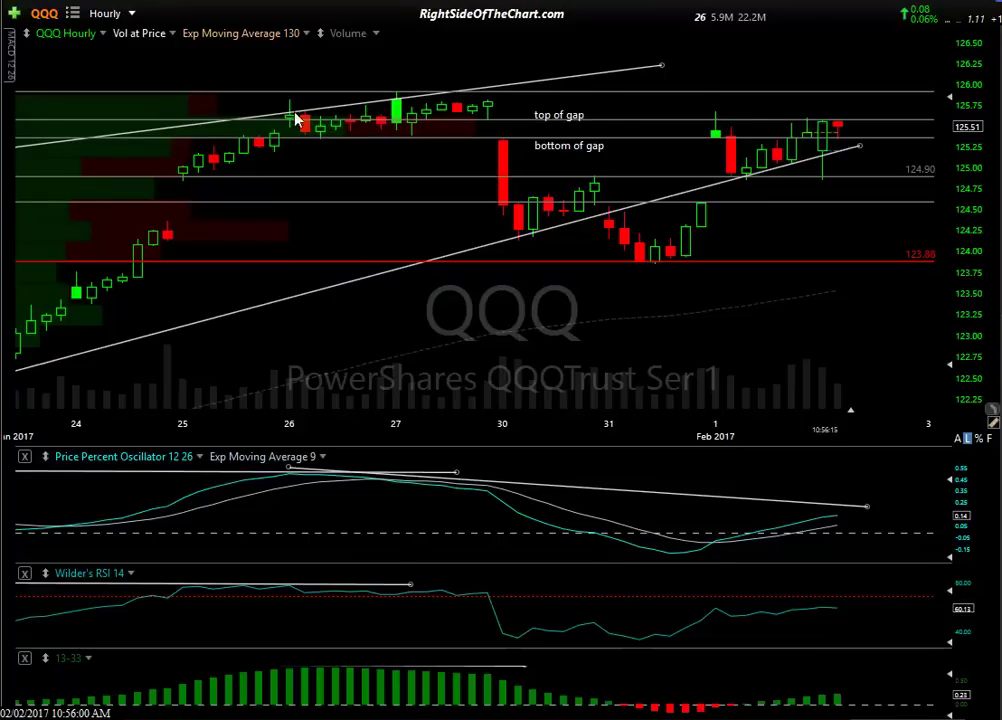
pyautogui.moveTo(393, 113); pyautogui.dragTo(396, 107)
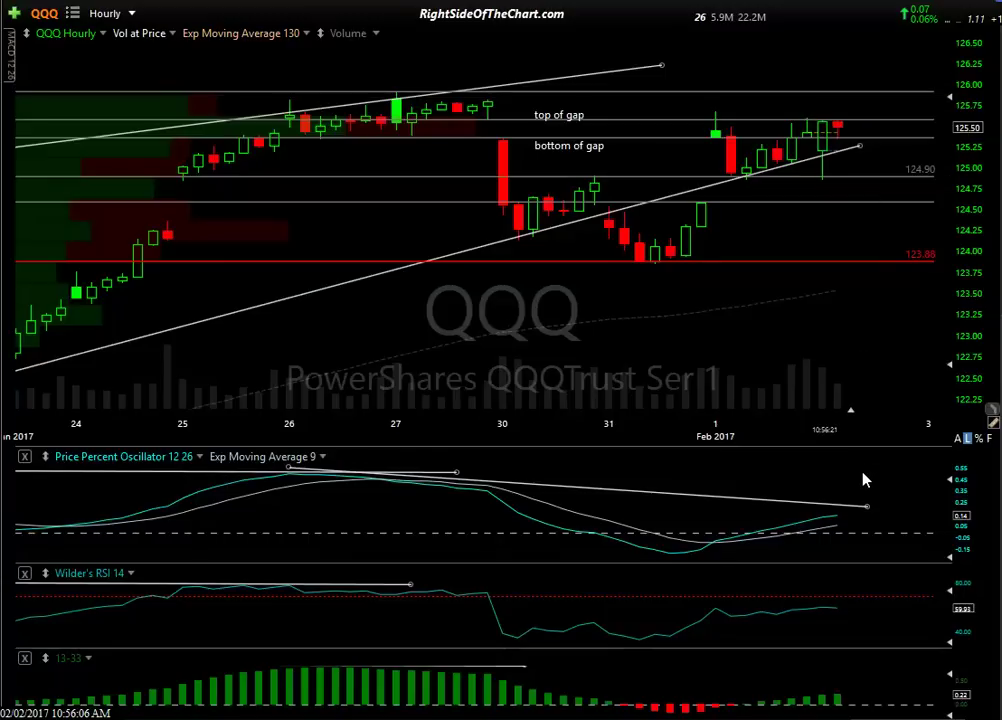
# Step: Raise and extend the end of the PPO downtrend line, and draw a matching RSI downtrend line from the 27 January peak past the latest reading
pyautogui.scroll(-2, 863, 478)
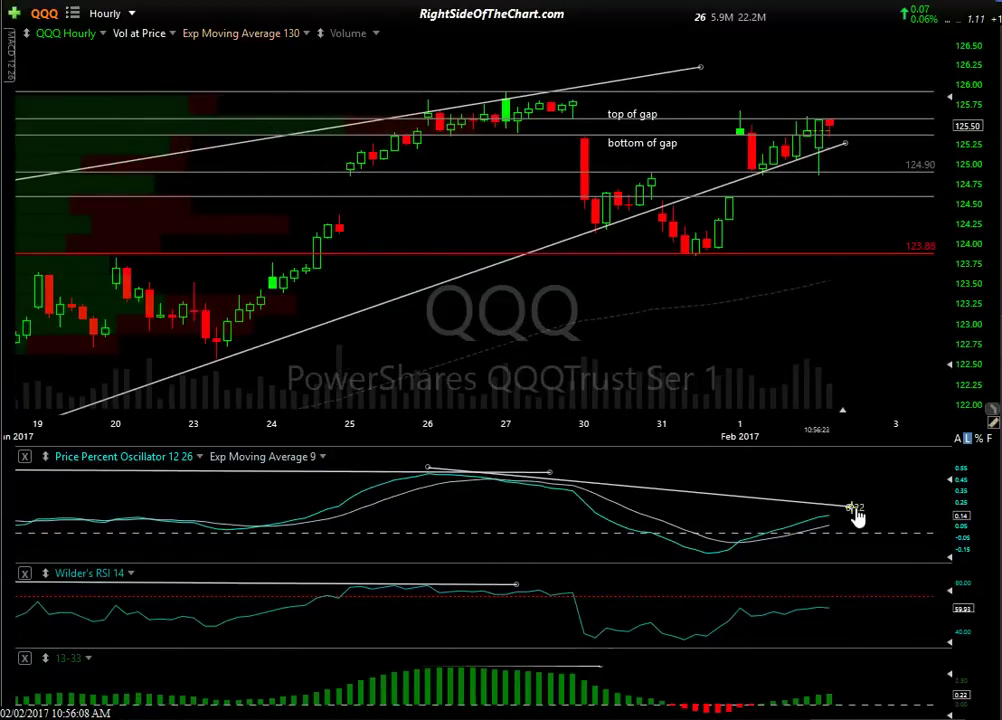
pyautogui.moveTo(852, 508); pyautogui.dragTo(866, 508)
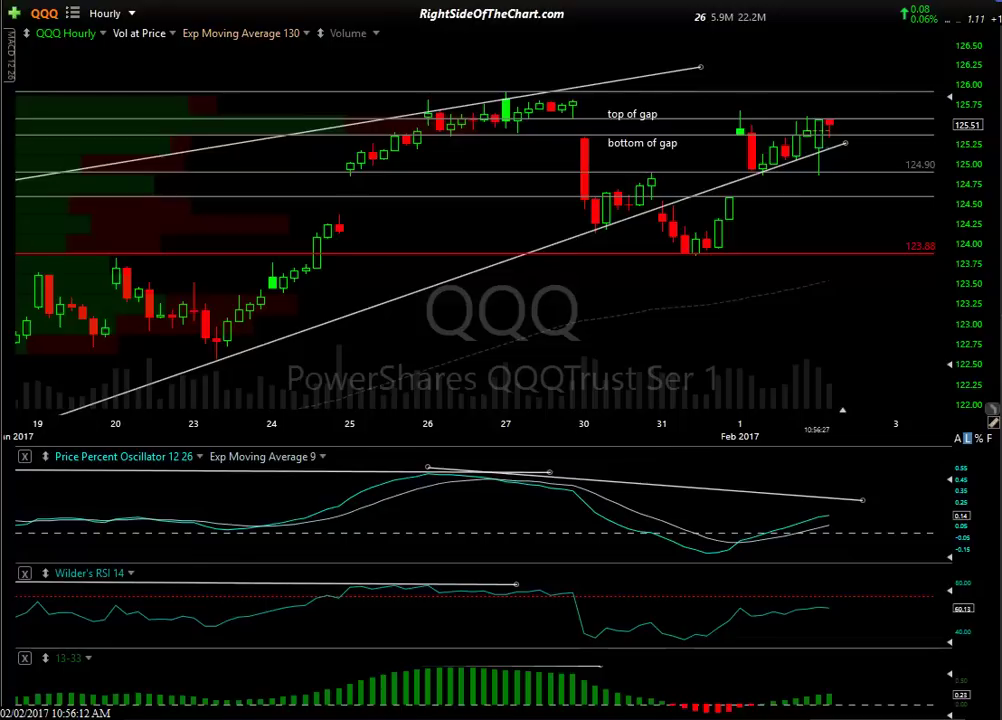
pyautogui.moveTo(840, 601); pyautogui.dragTo(503, 588)
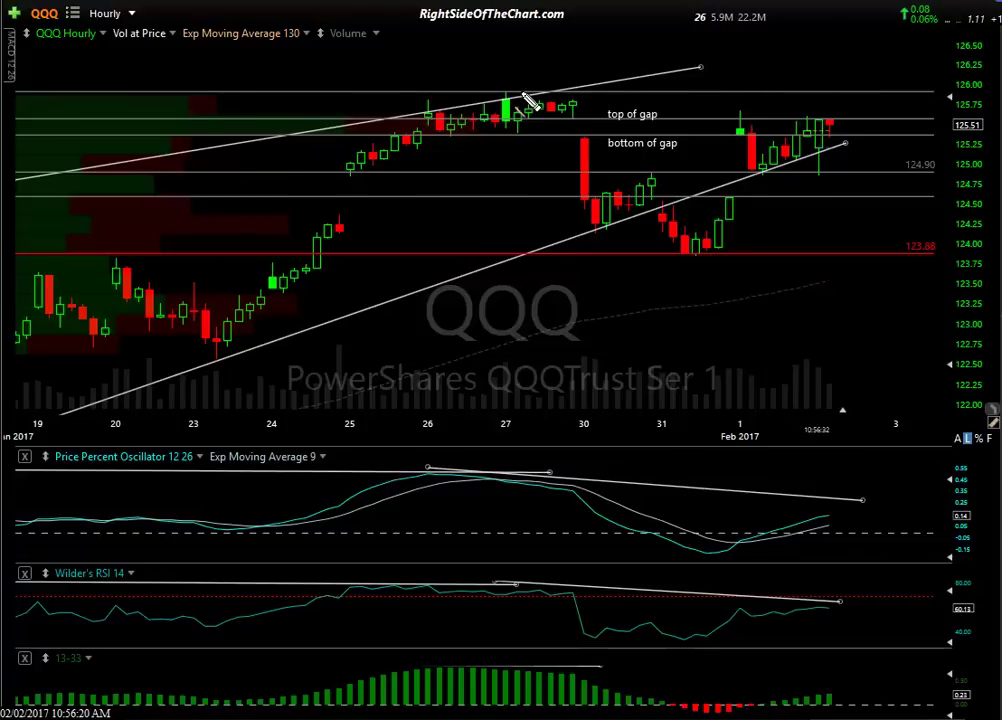
# Step: Sketch temporary magenta lines for a higher price high and pullback, PPO and RSI declines and the earlier PPO downslope, and clear them
pyautogui.moveTo(500, 92)
pyautogui.mouseDown()
pyautogui.moveTo(834, 88)
pyautogui.moveTo(863, 77)
pyautogui.mouseUp()
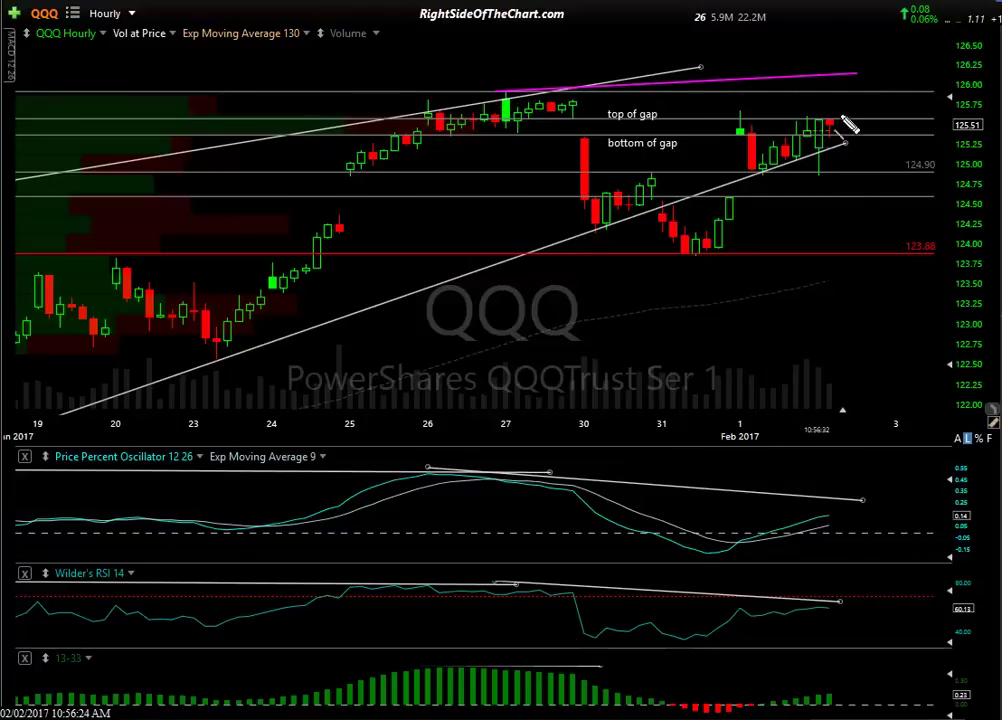
pyautogui.moveTo(829, 117); pyautogui.dragTo(848, 77)
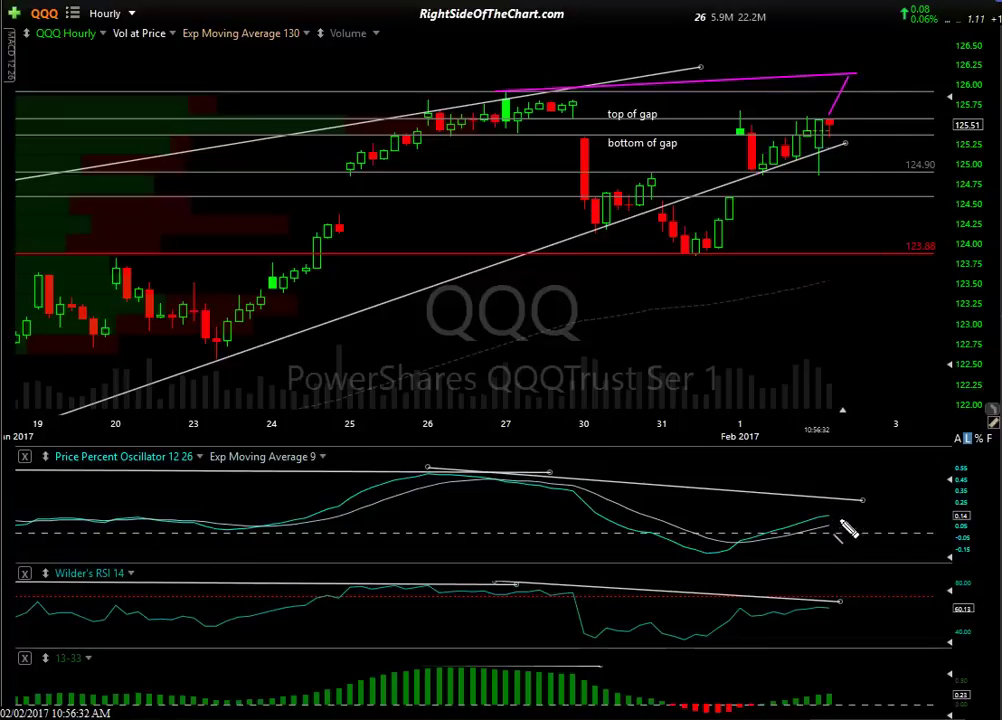
pyautogui.moveTo(838, 500); pyautogui.dragTo(878, 560)
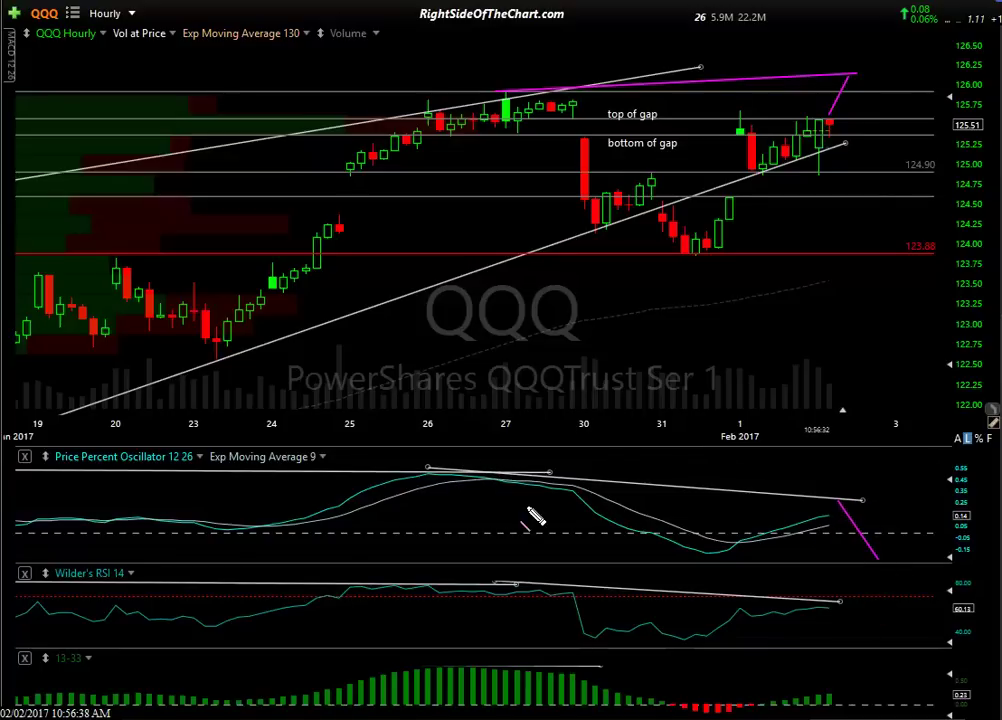
pyautogui.moveTo(838, 601); pyautogui.dragTo(878, 666)
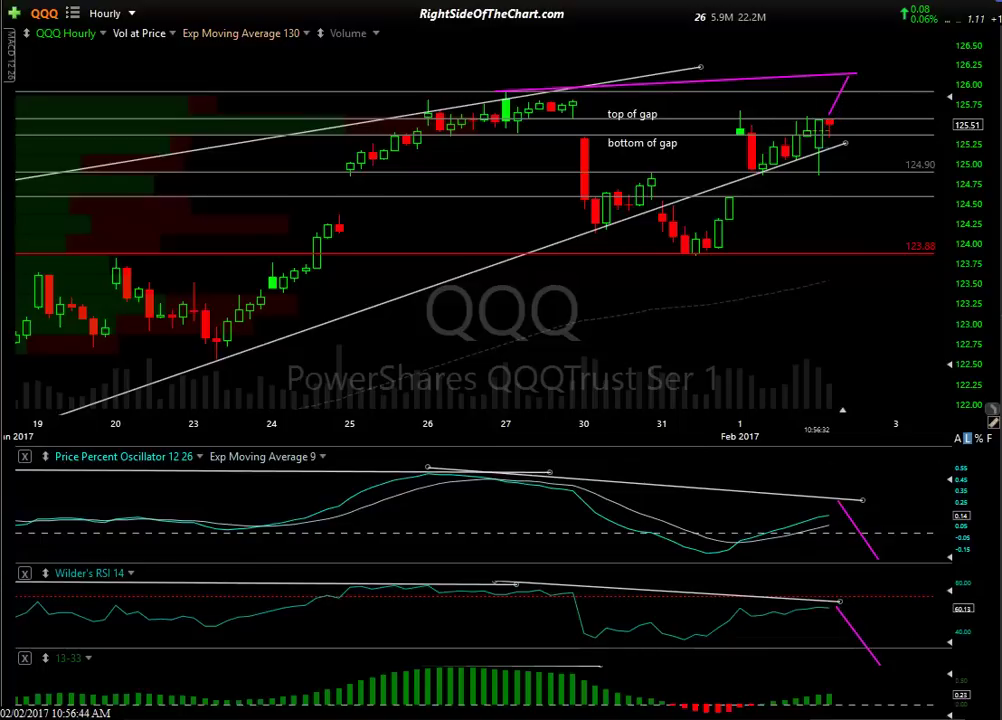
pyautogui.moveTo(850, 74)
pyautogui.mouseDown()
pyautogui.moveTo(874, 94)
pyautogui.moveTo(891, 150)
pyautogui.mouseUp()
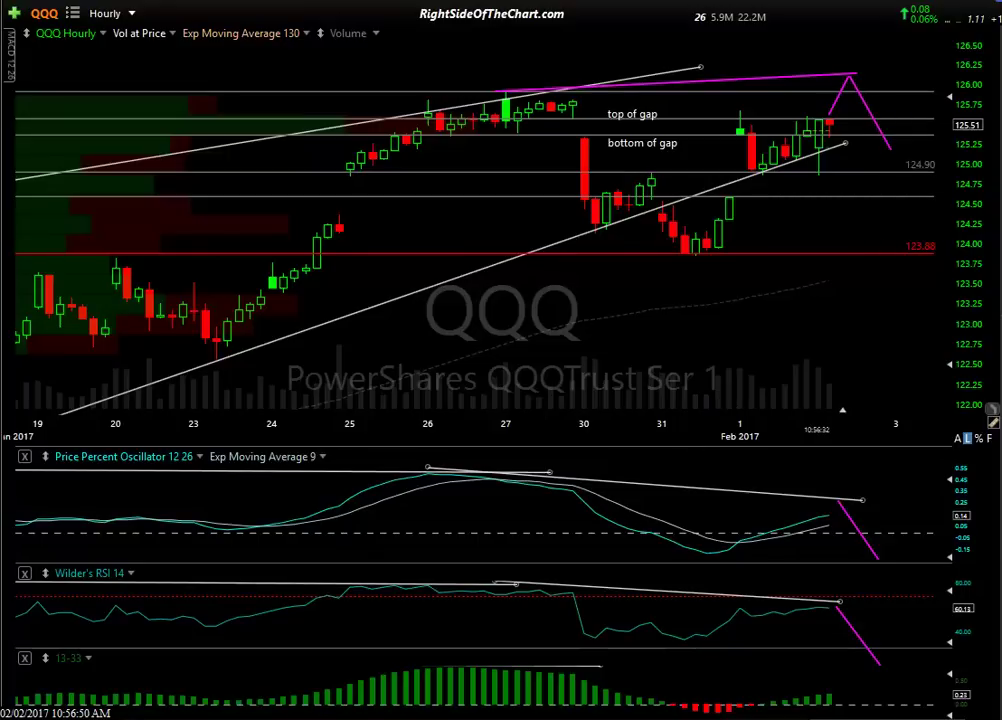
pyautogui.moveTo(415, 453); pyautogui.dragTo(614, 502)
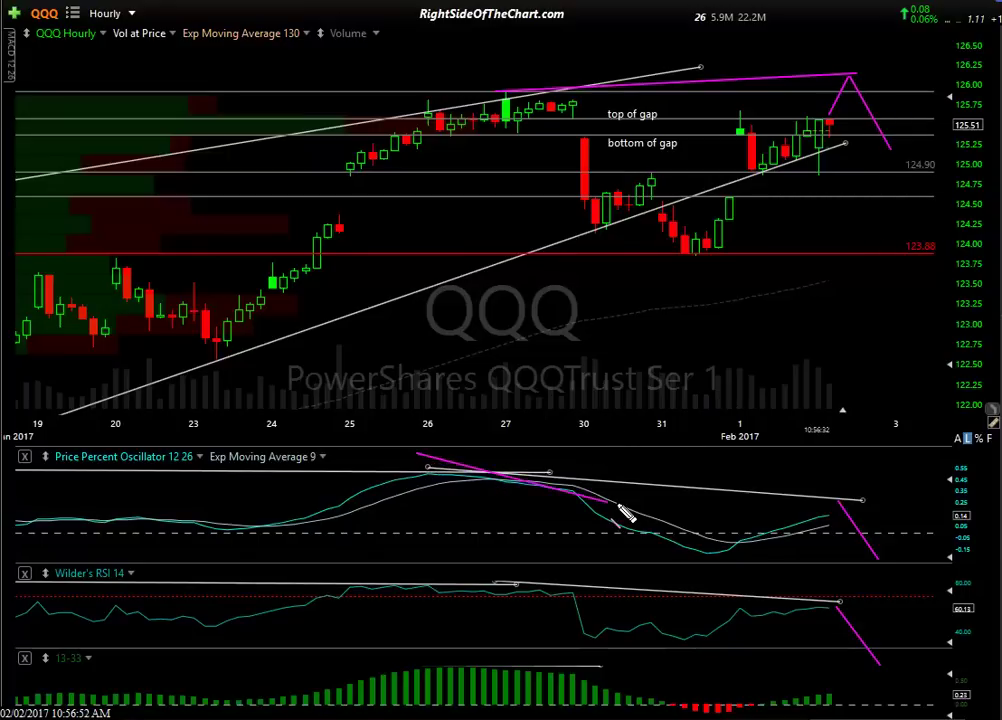
pyautogui.press('F5')
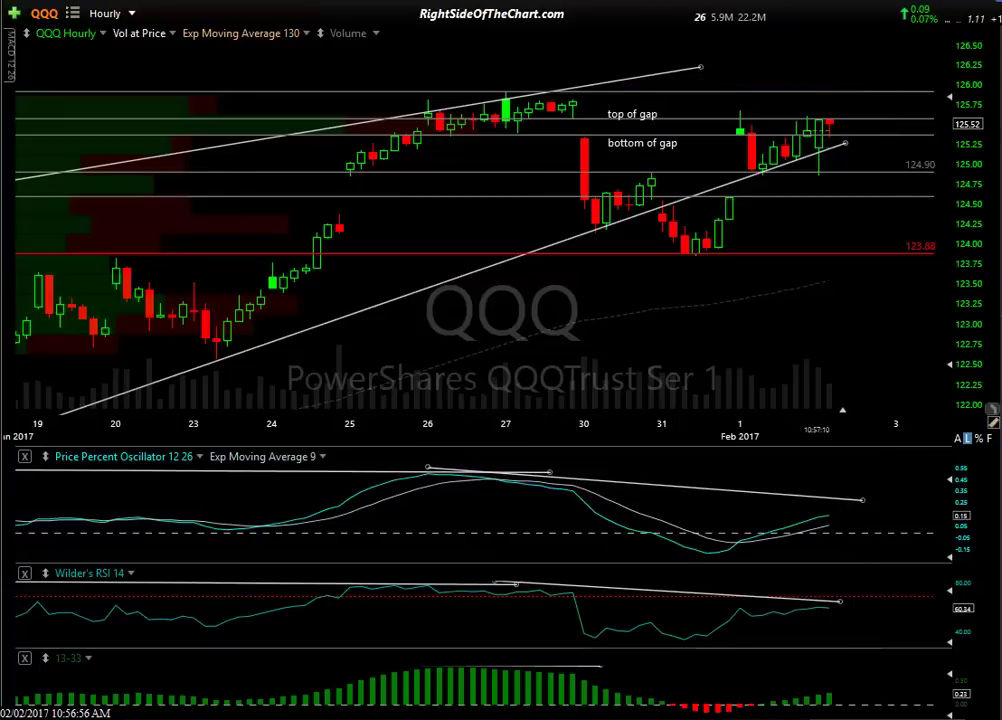
# Step: Circle the late January PPO and RSI peaks, the area above the latest candles, the 123.88 level and the 1 February gap in yellow, and clear the ellipses
pyautogui.moveTo(424, 458)
pyautogui.mouseDown()
pyautogui.moveTo(440, 472)
pyautogui.moveTo(570, 500)
pyautogui.mouseUp()
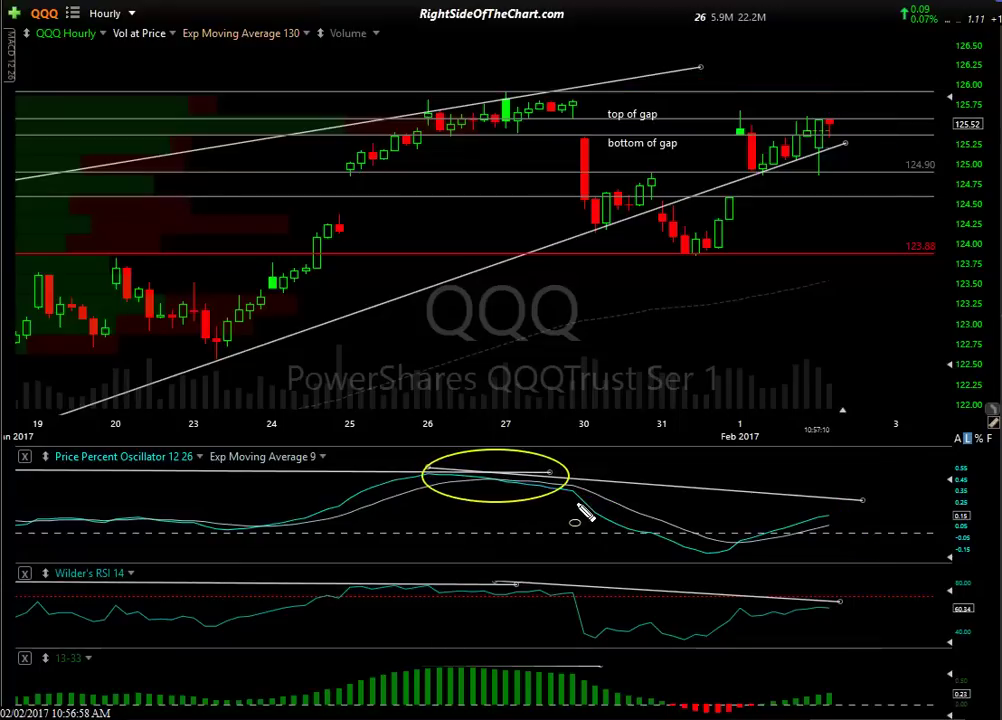
pyautogui.moveTo(416, 567); pyautogui.dragTo(600, 599)
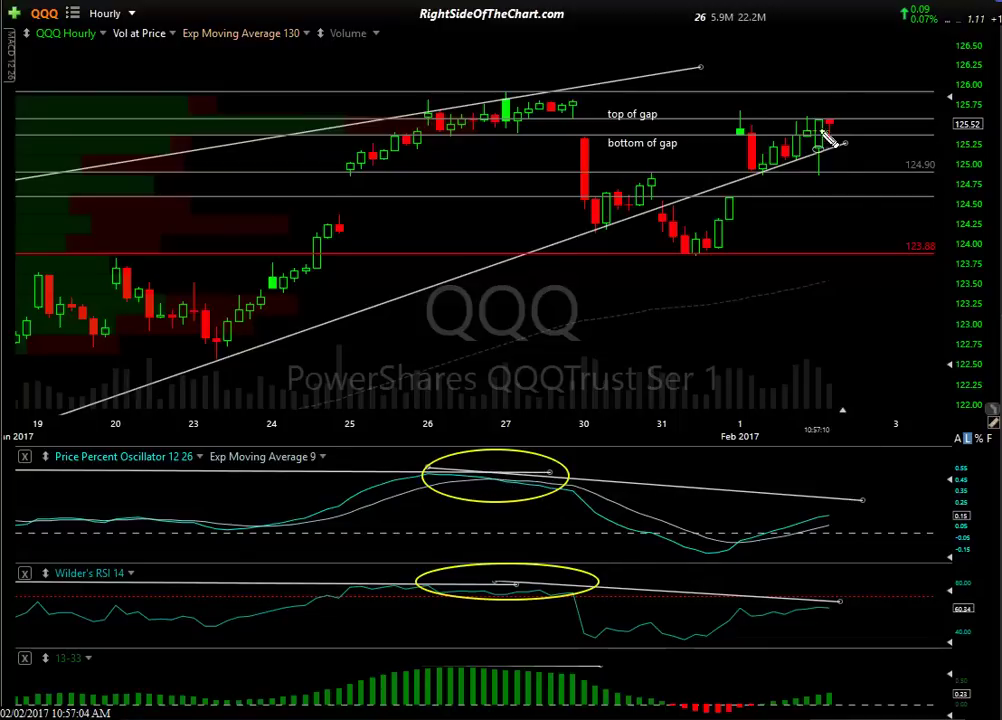
pyautogui.moveTo(806, 63); pyautogui.dragTo(876, 104)
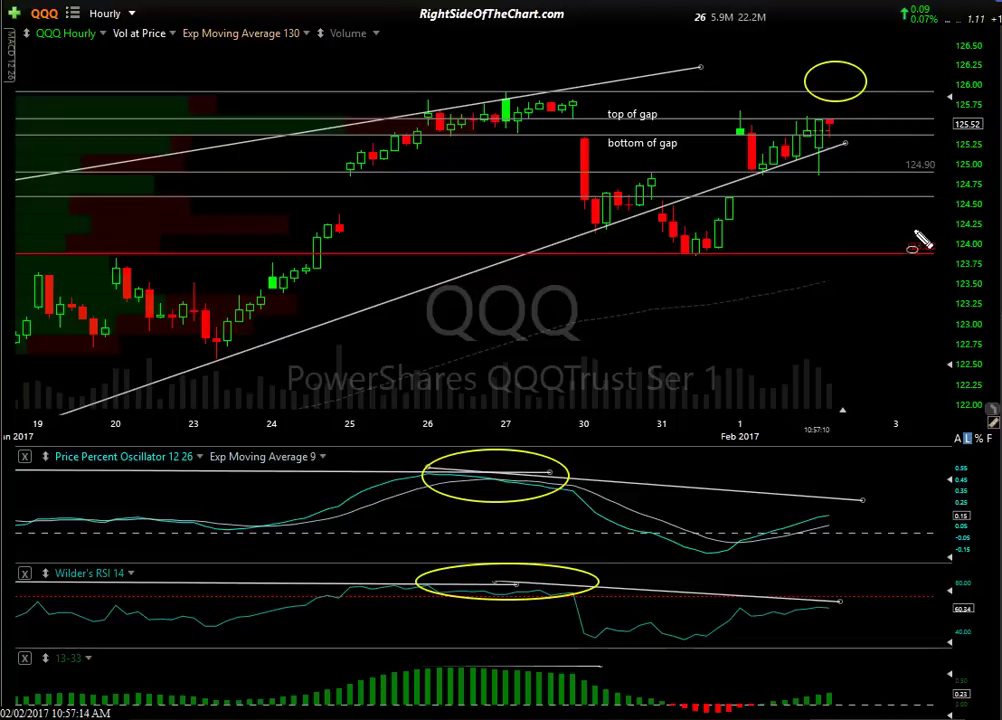
pyautogui.moveTo(898, 233); pyautogui.dragTo(939, 266)
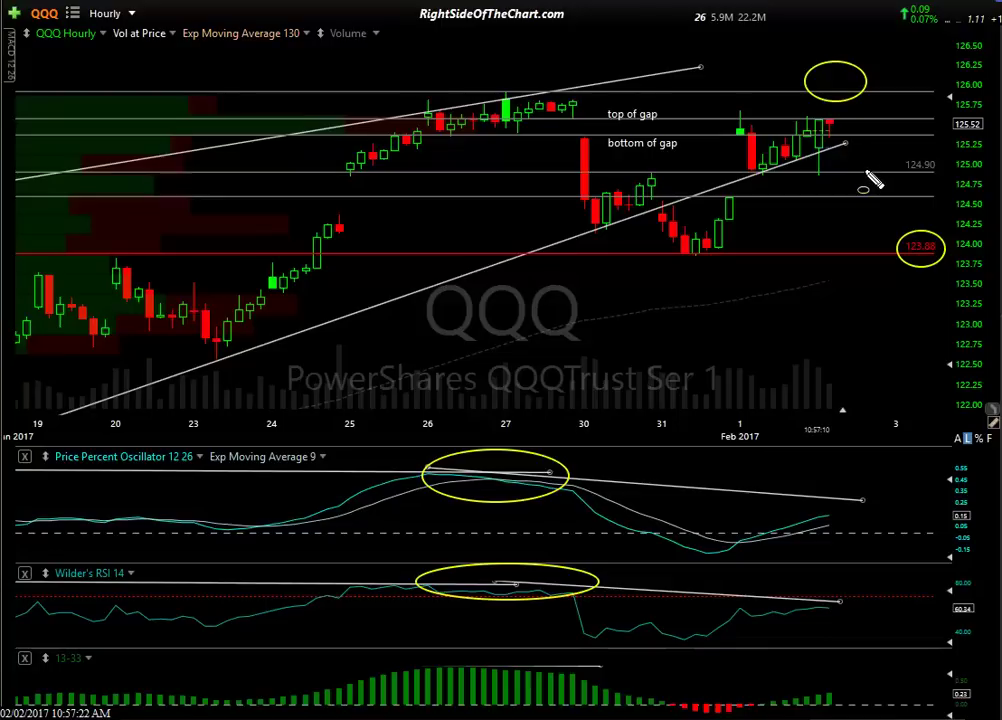
pyautogui.moveTo(672, 166); pyautogui.dragTo(784, 212)
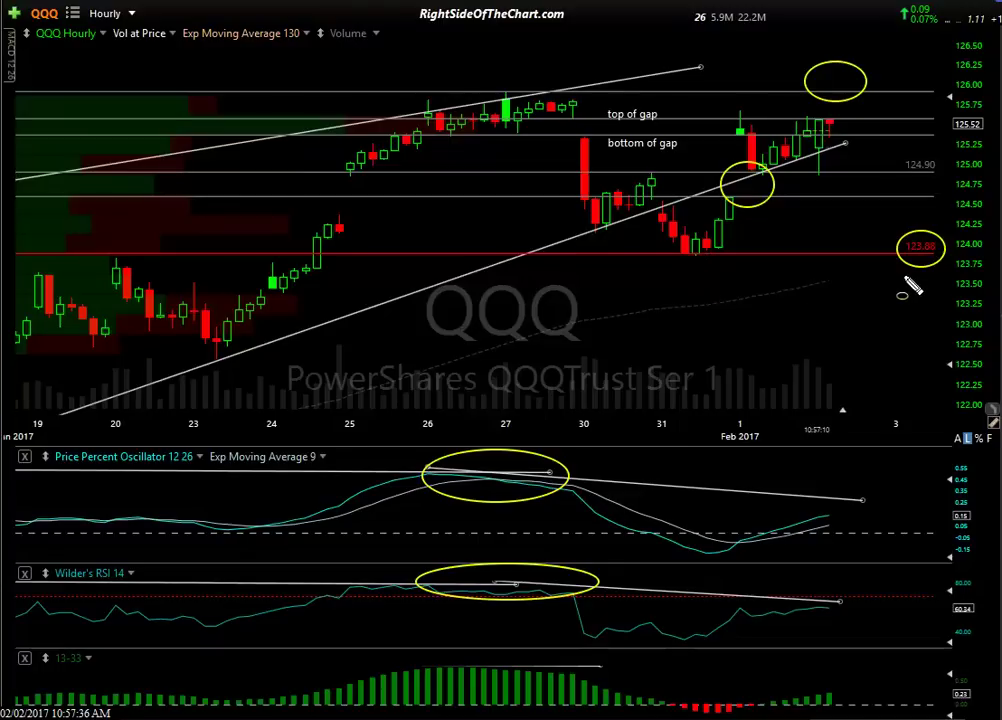
pyautogui.press('Escape')
# Step: Move the T3 target label slightly down beside the 119.52 support line
pyautogui.scroll(-2, 810, 300)
pyautogui.scroll(-4, 810, 300)
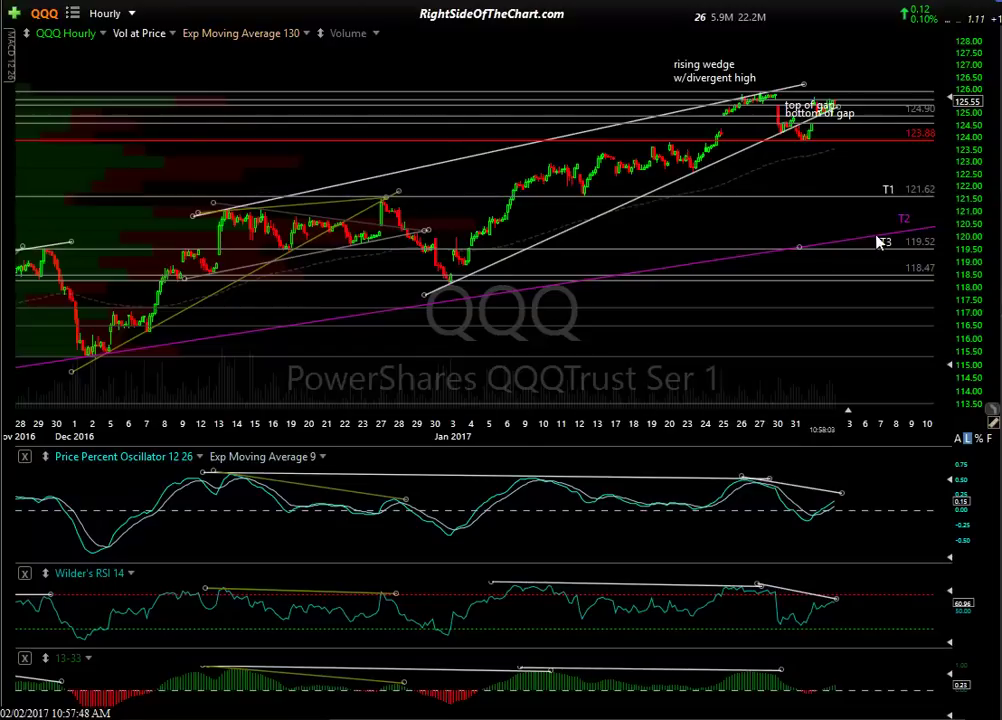
pyautogui.scroll(-3, 783, 253)
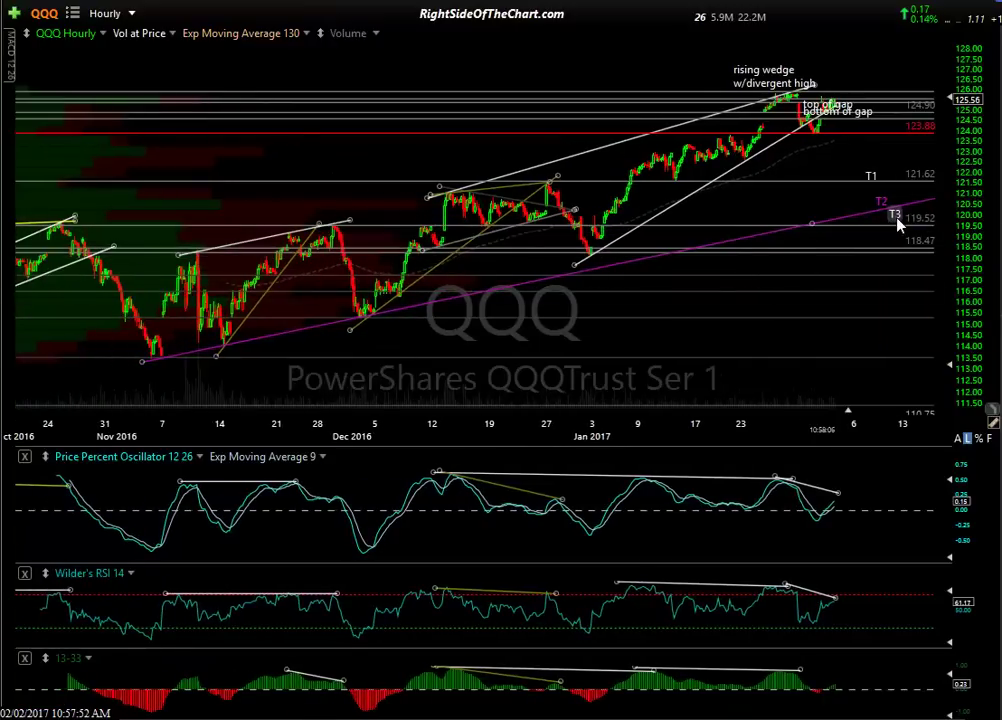
pyautogui.moveTo(897, 222); pyautogui.dragTo(900, 230)
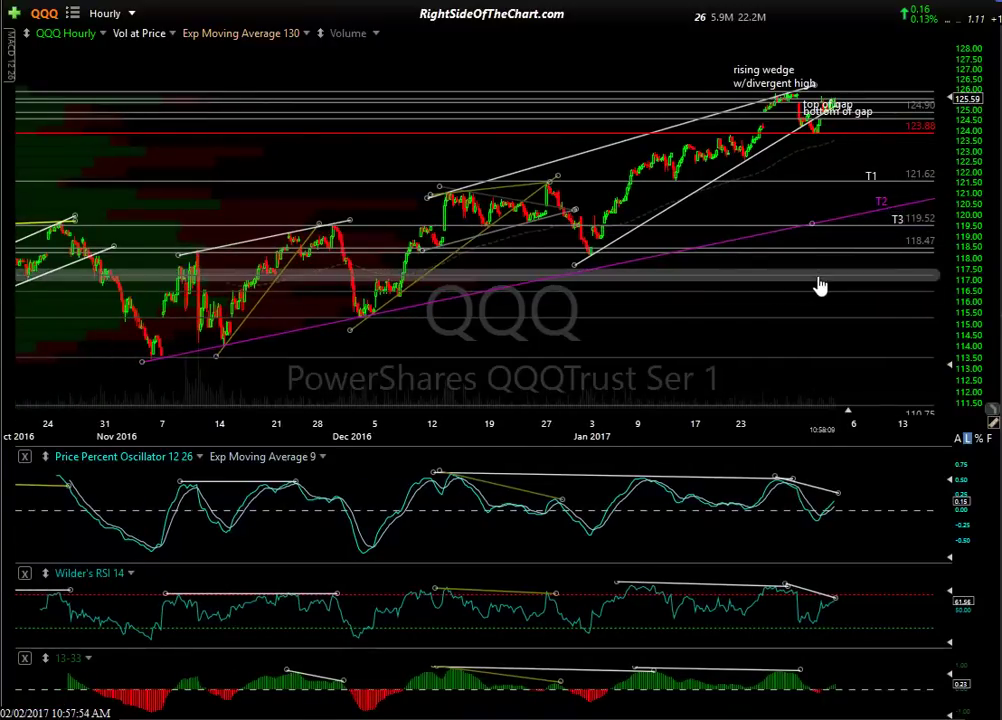
# Step: Examine the latest hourly candles against the top of the gap, the wedge trendline and the PPO and RSI downtrend lines at several time ranges
pyautogui.scroll(8, 833, 256)
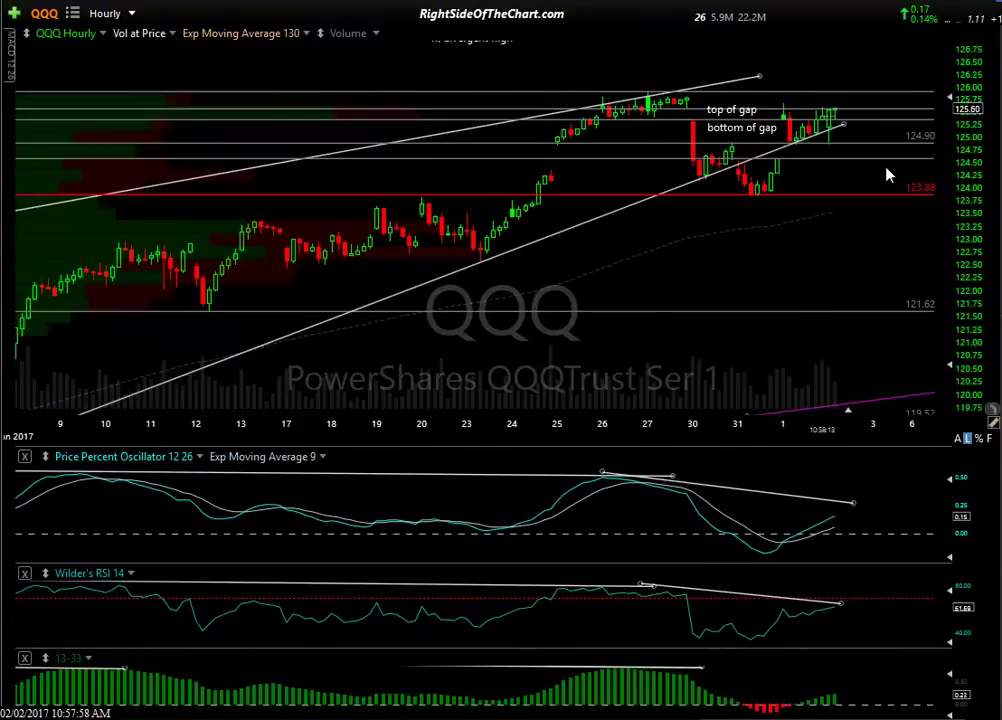
pyautogui.scroll(8, 830, 180)
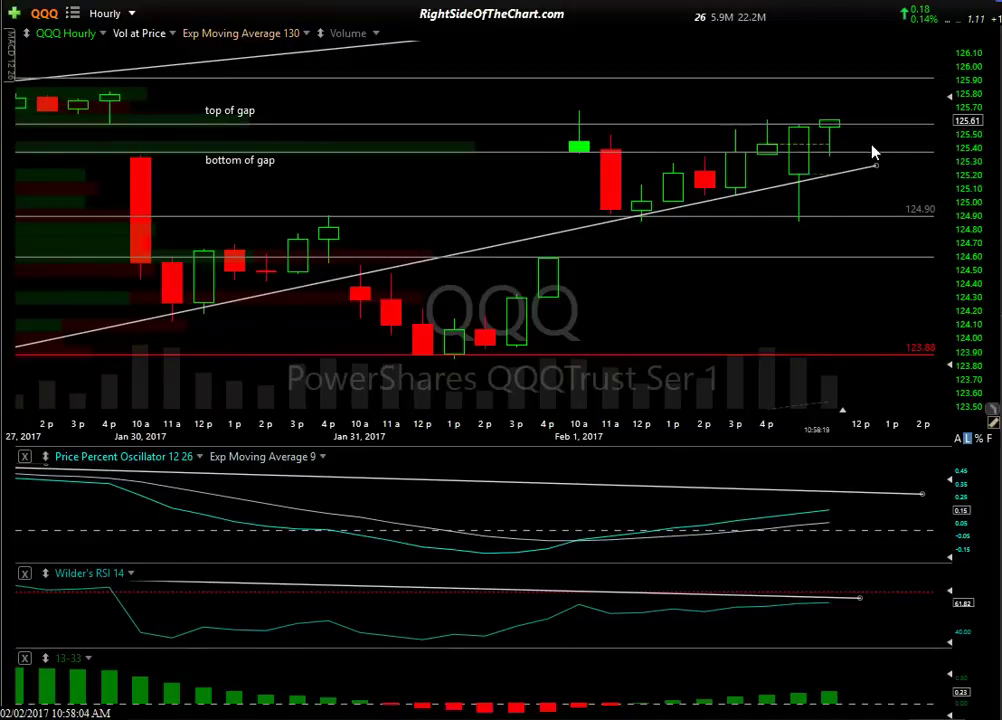
pyautogui.scroll(-3, 850, 150)
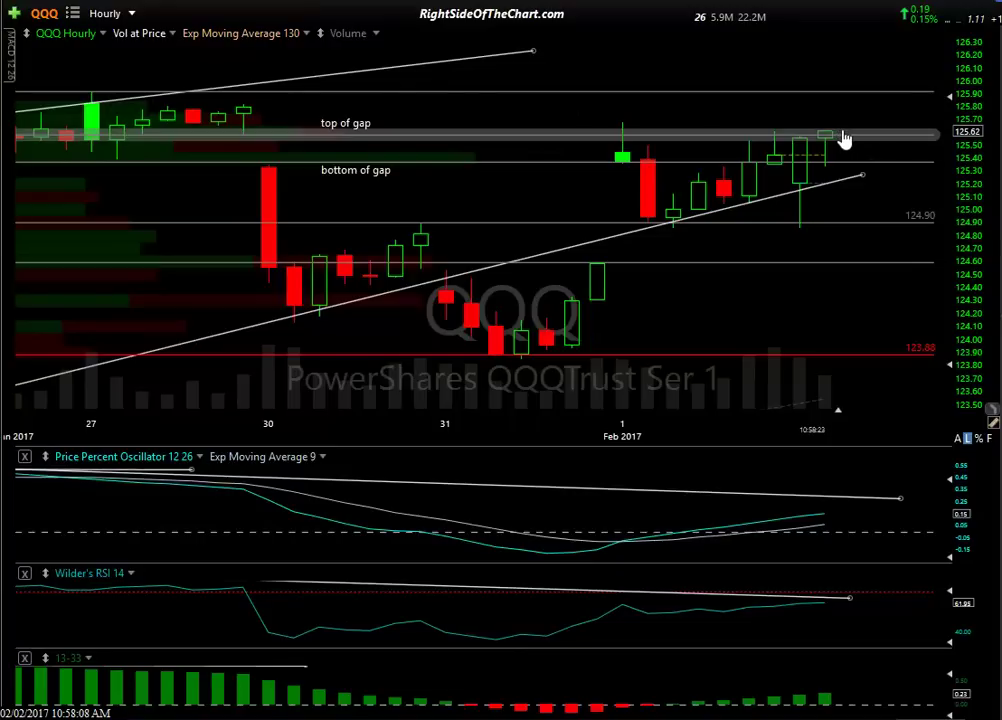
pyautogui.moveTo(844, 136)
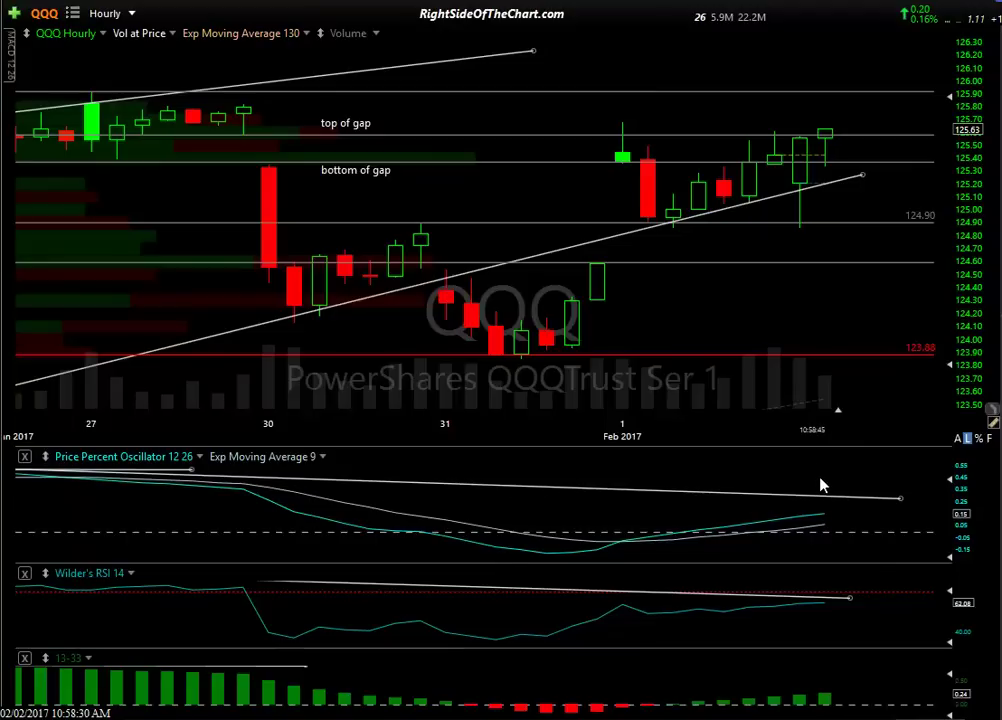
pyautogui.scroll(-1, 770, 330)
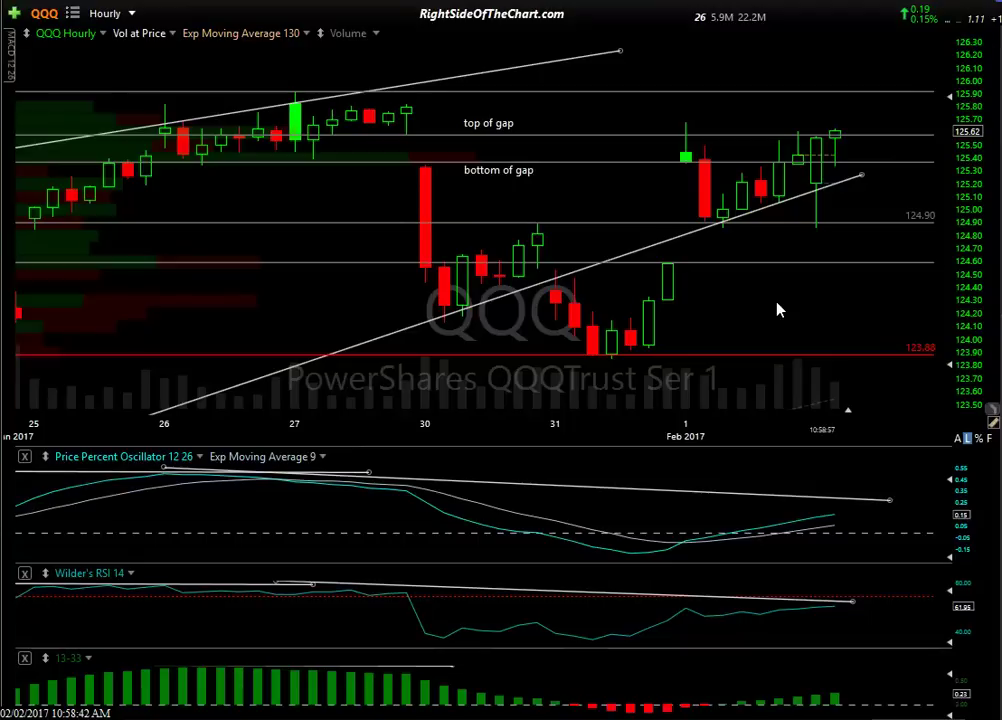
pyautogui.scroll(-2, 810, 276)
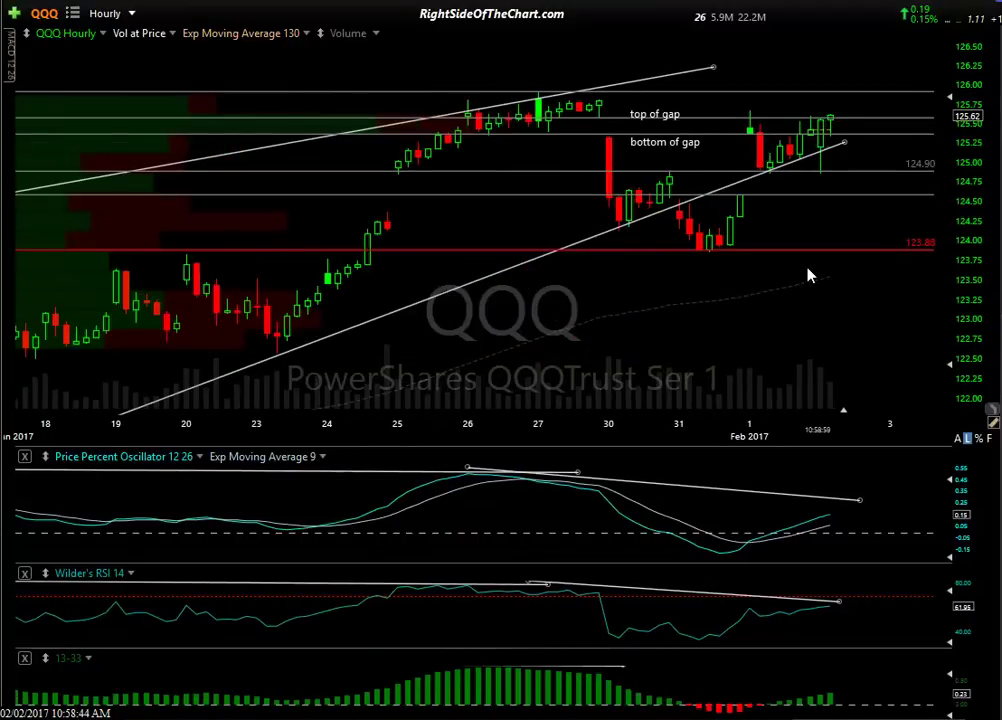
pyautogui.scroll(-2, 810, 276)
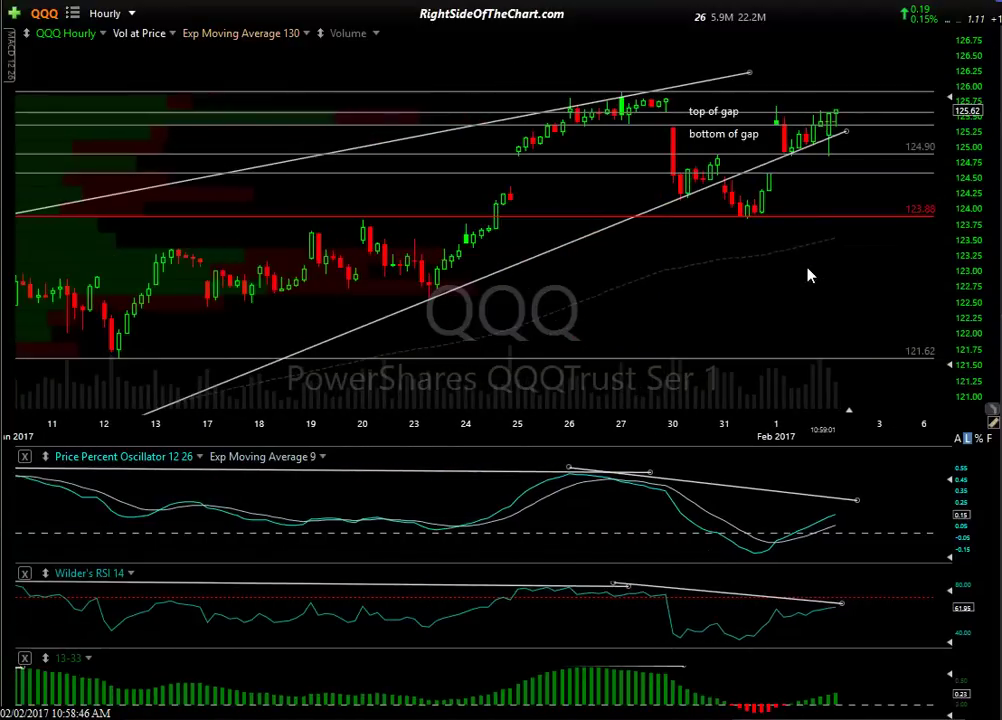
# Step: Extend the wedge's lower trendline up past the latest candle to the 3 February mark
pyautogui.scroll(3, 812, 273)
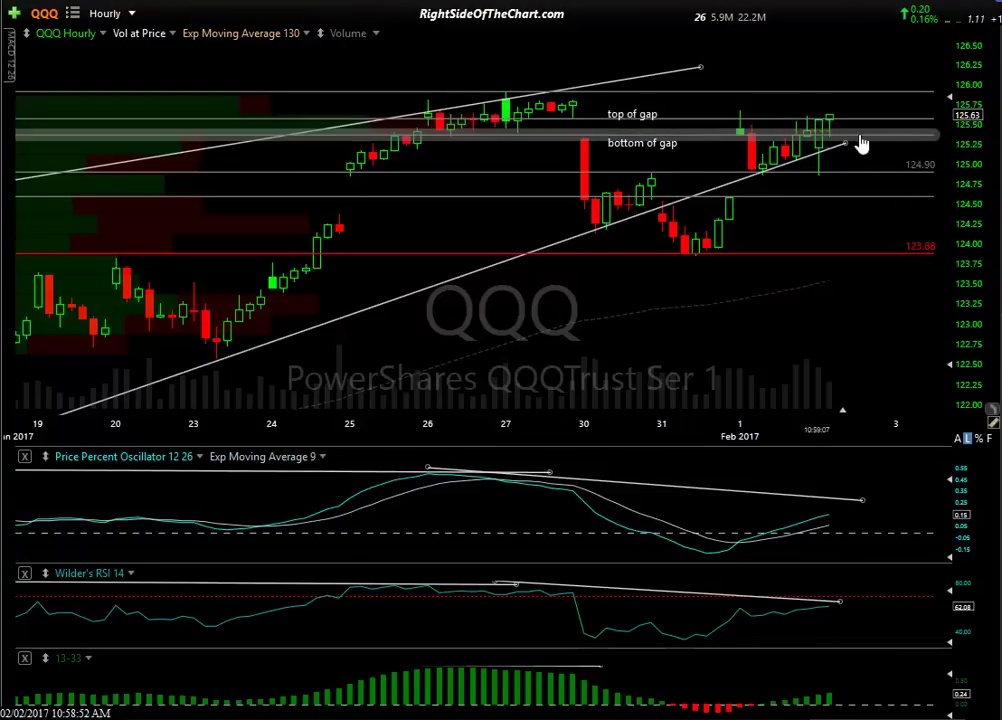
pyautogui.moveTo(845, 143); pyautogui.dragTo(895, 120)
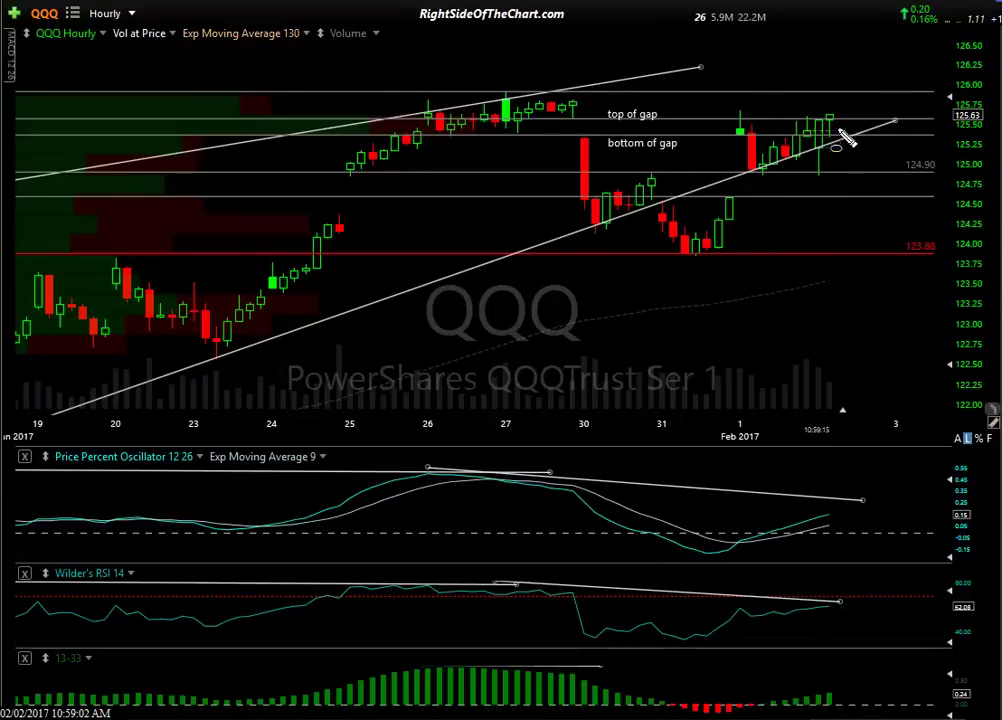
# Step: Circle in yellow the wedge trendline beside the latest candle, the 124.90 level, the top of the 31 January candle and the 123.88 level
pyautogui.moveTo(836, 126); pyautogui.dragTo(848, 140)
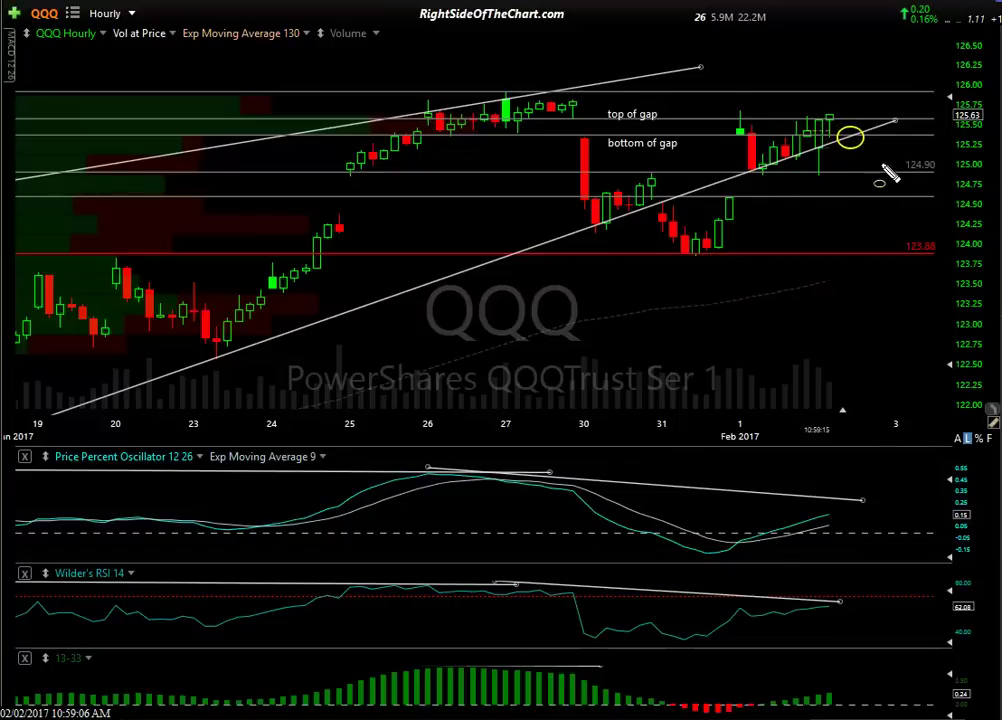
pyautogui.moveTo(899, 158); pyautogui.dragTo(937, 181)
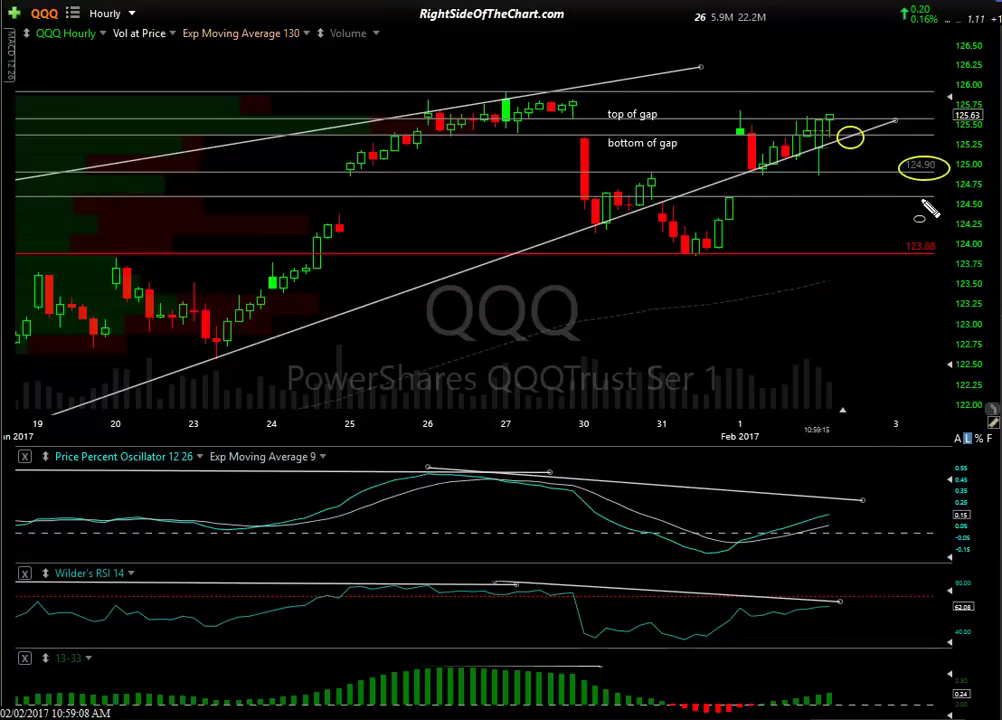
pyautogui.click(720, 190)
pyautogui.moveTo(733, 201); pyautogui.dragTo(746, 207)
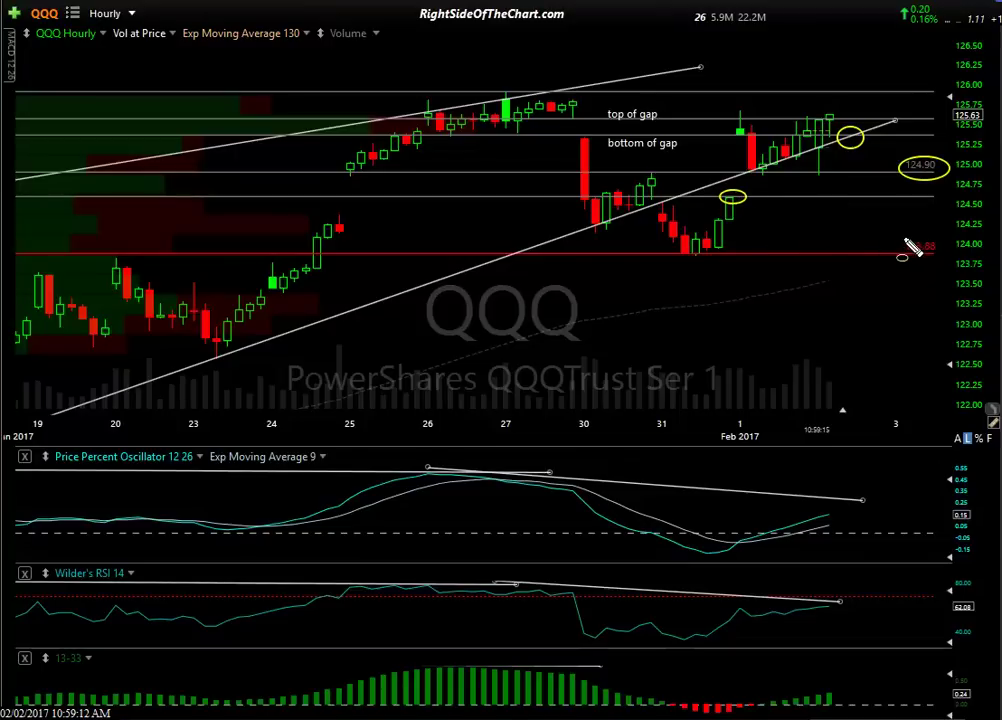
pyautogui.moveTo(897, 231); pyautogui.dragTo(940, 262)
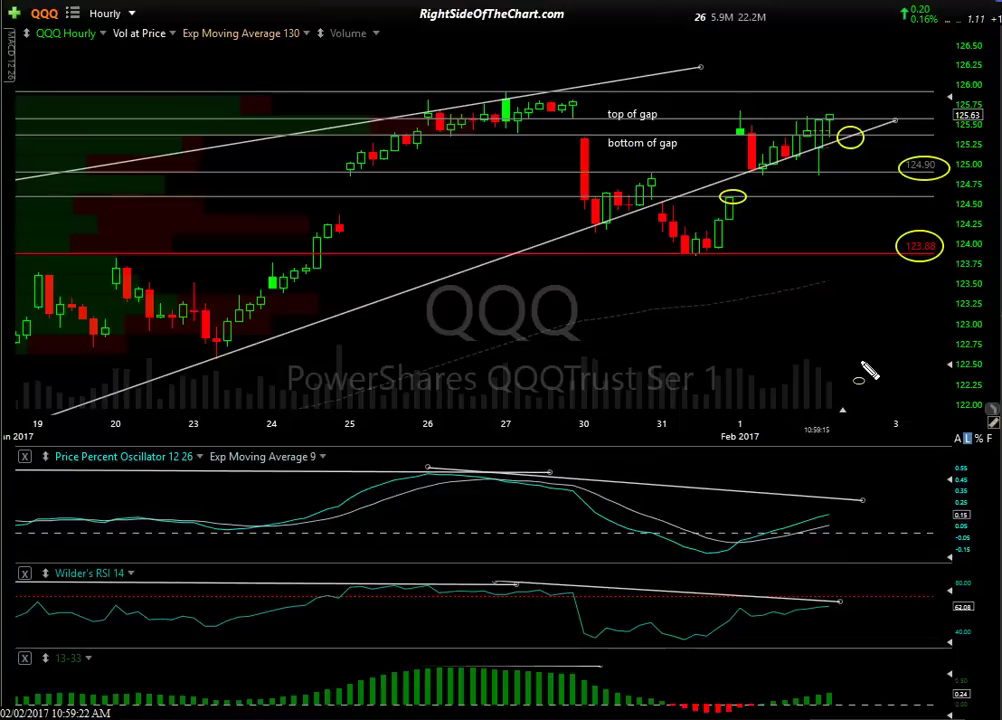
# Step: Switch the hourly chart from QQQ to SPY
pyautogui.scroll(-3, 774, 326)
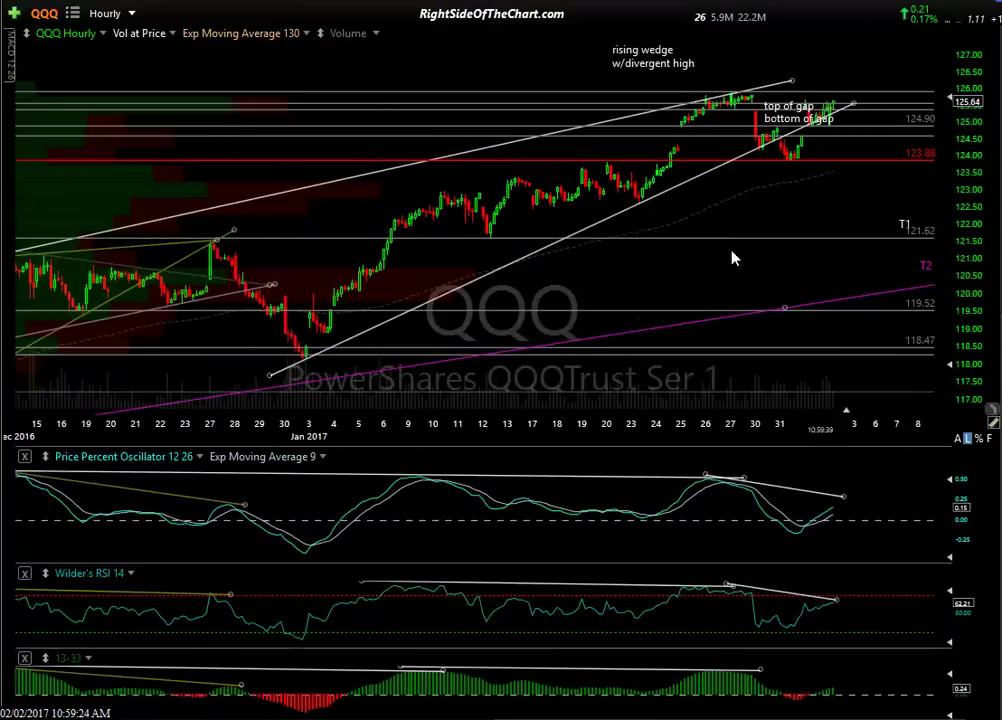
pyautogui.write('sp')
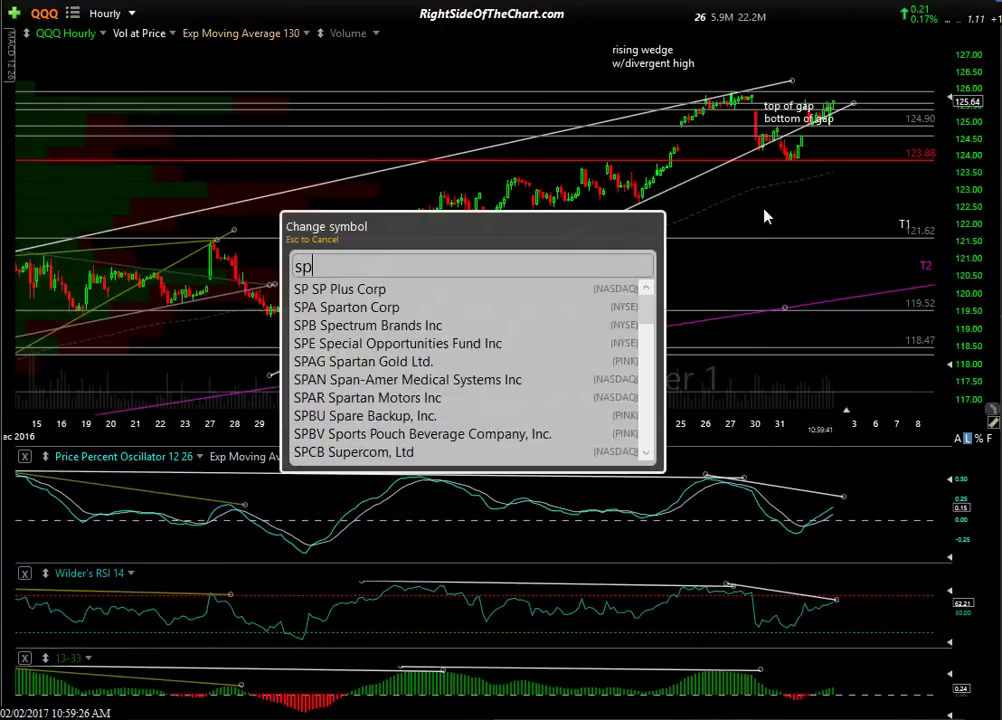
pyautogui.write('y')
pyautogui.press('Return')
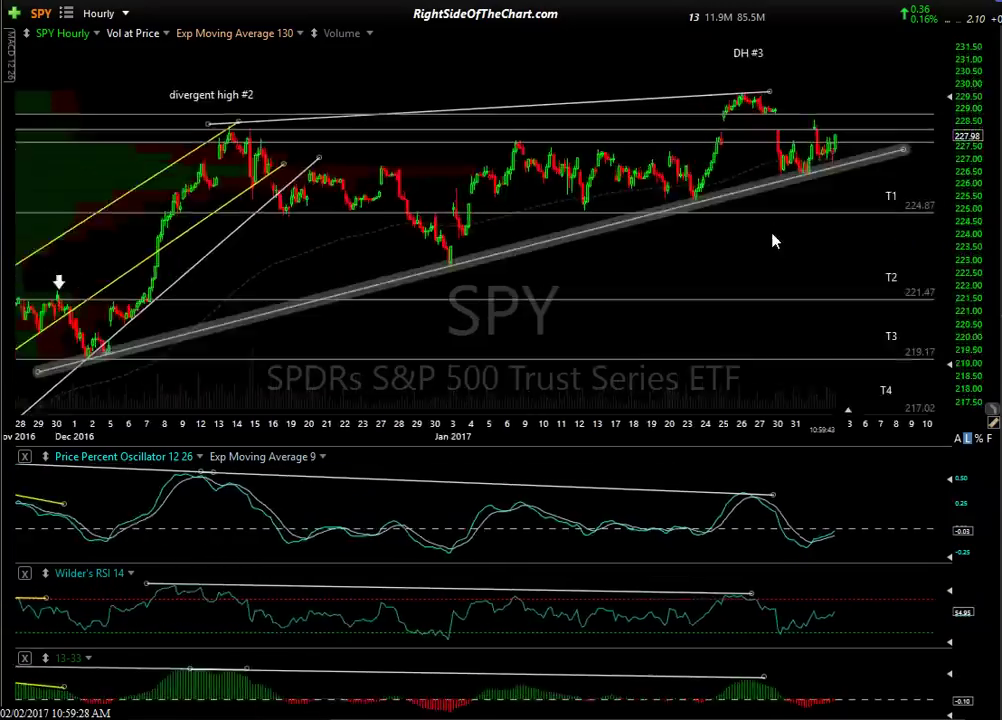
# Step: Raise the end of the SPY PPO divergence line slightly at the late January peak
pyautogui.scroll(-2, 773, 240)
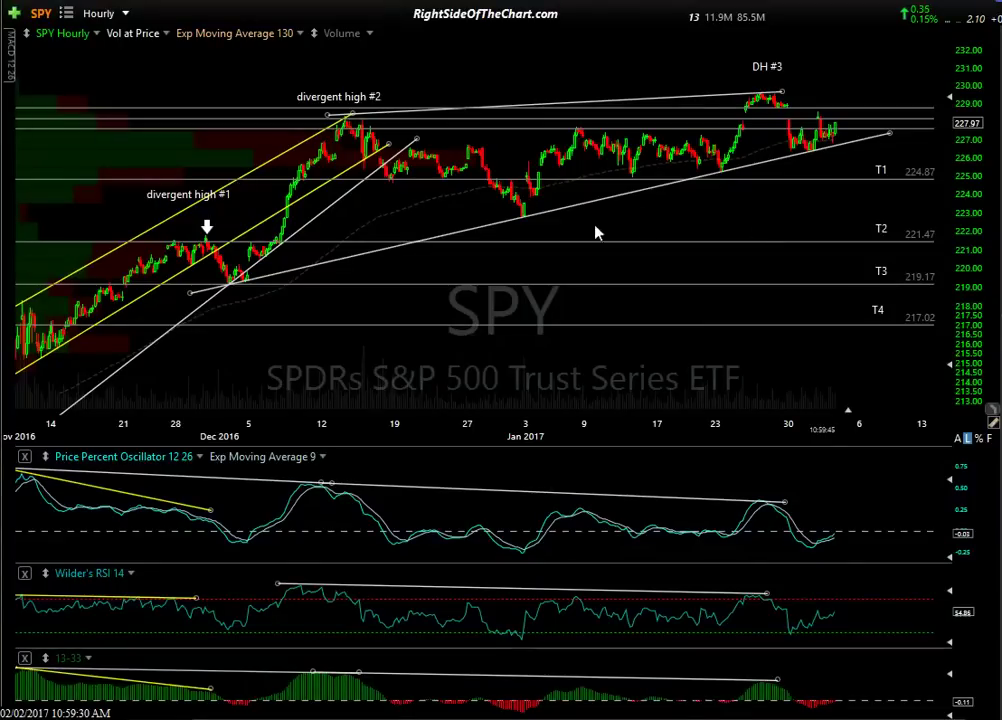
pyautogui.click(234, 288)
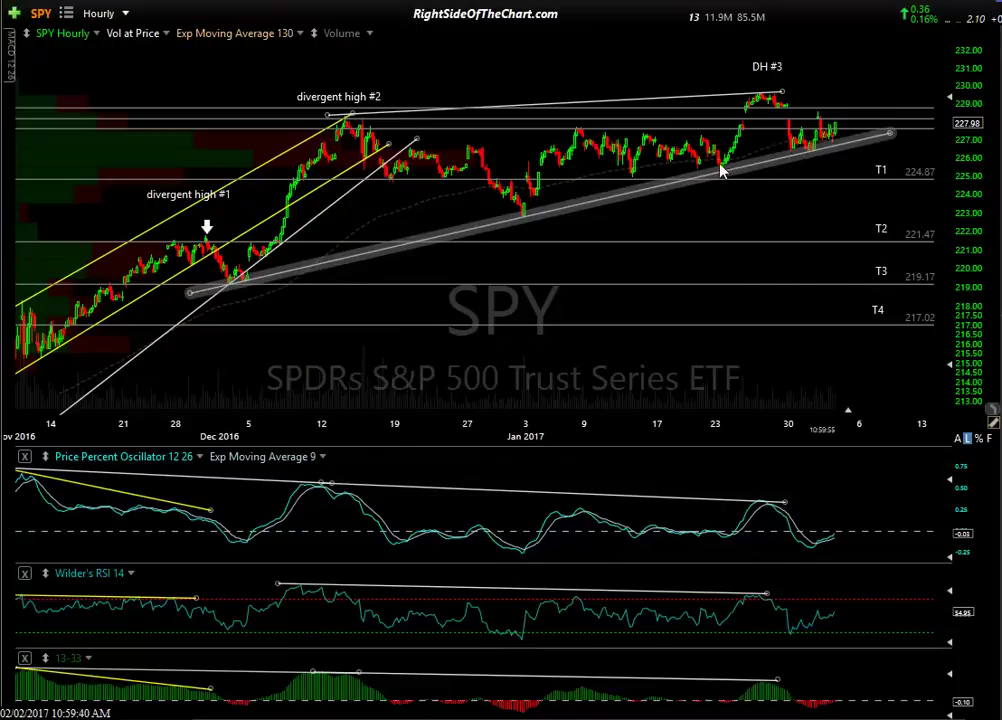
pyautogui.scroll(3, 745, 240)
pyautogui.scroll(-3, 790, 255)
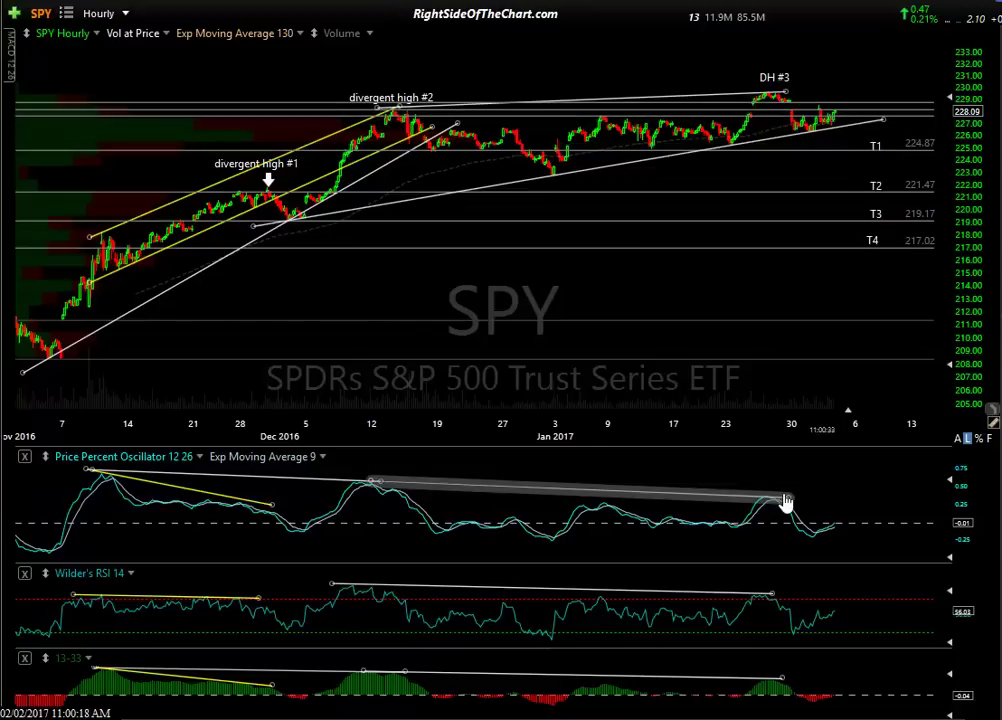
pyautogui.moveTo(788, 499)
pyautogui.mouseDown()
pyautogui.moveTo(790, 487)
pyautogui.moveTo(791, 495)
pyautogui.mouseUp()
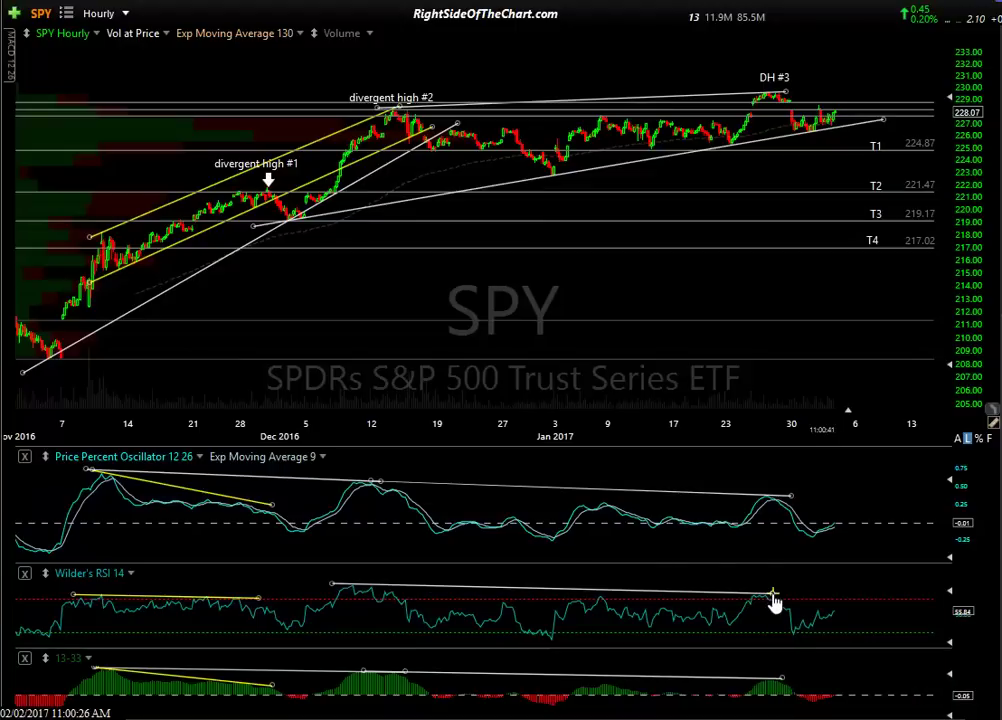
# Step: Circle the latest PPO crossover, Exp Moving Average 9 label, latest 13-33 bars, 30 January gap and late January price peak in yellow, and clear the ellipses
pyautogui.scroll(2, 862, 652)
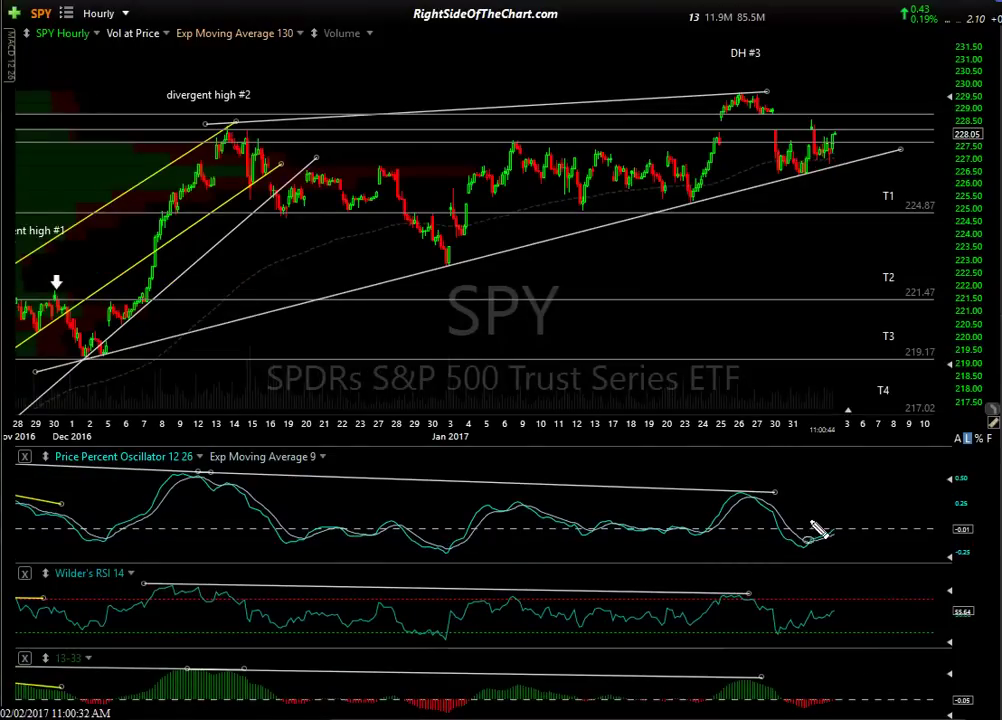
pyautogui.moveTo(797, 519); pyautogui.dragTo(851, 549)
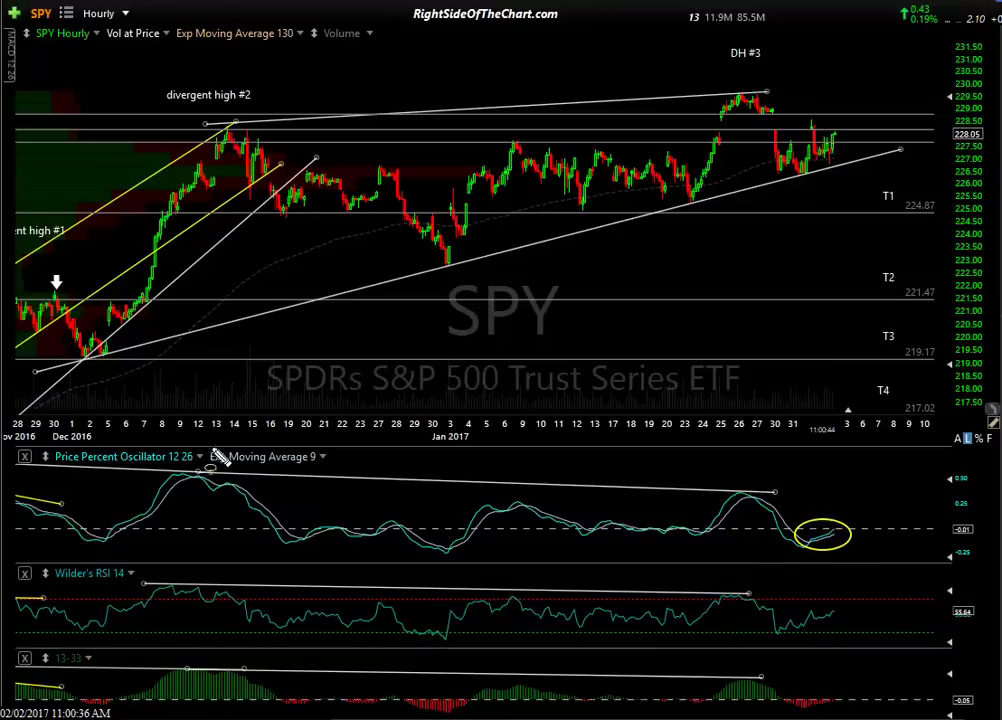
pyautogui.moveTo(203, 447); pyautogui.dragTo(340, 466)
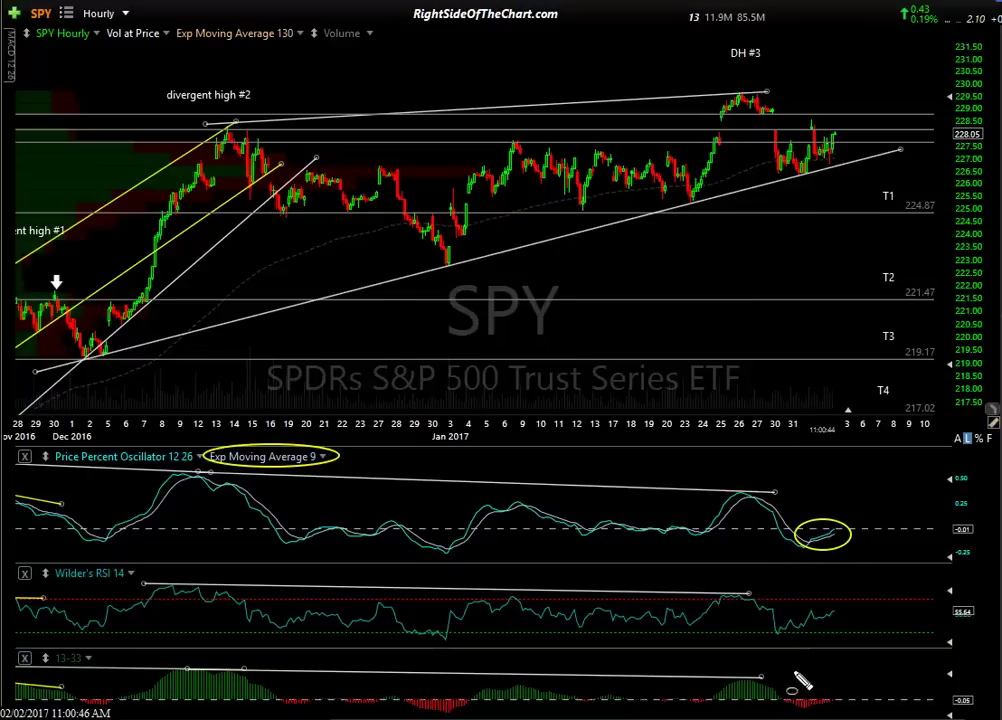
pyautogui.moveTo(784, 707); pyautogui.dragTo(841, 710)
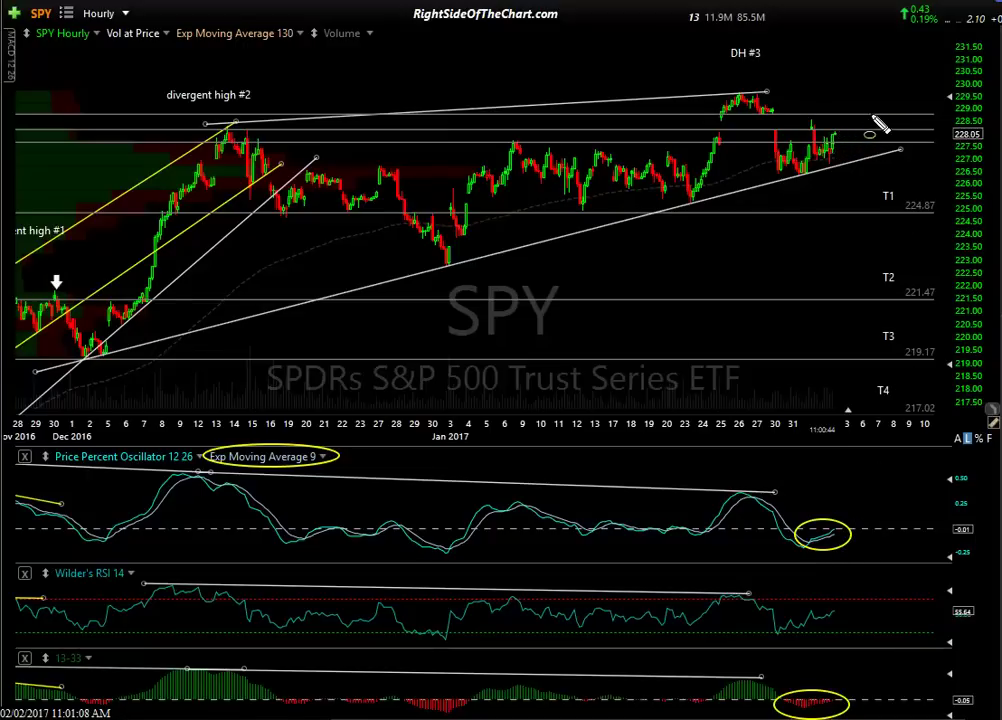
pyautogui.moveTo(760, 110); pyautogui.dragTo(788, 138)
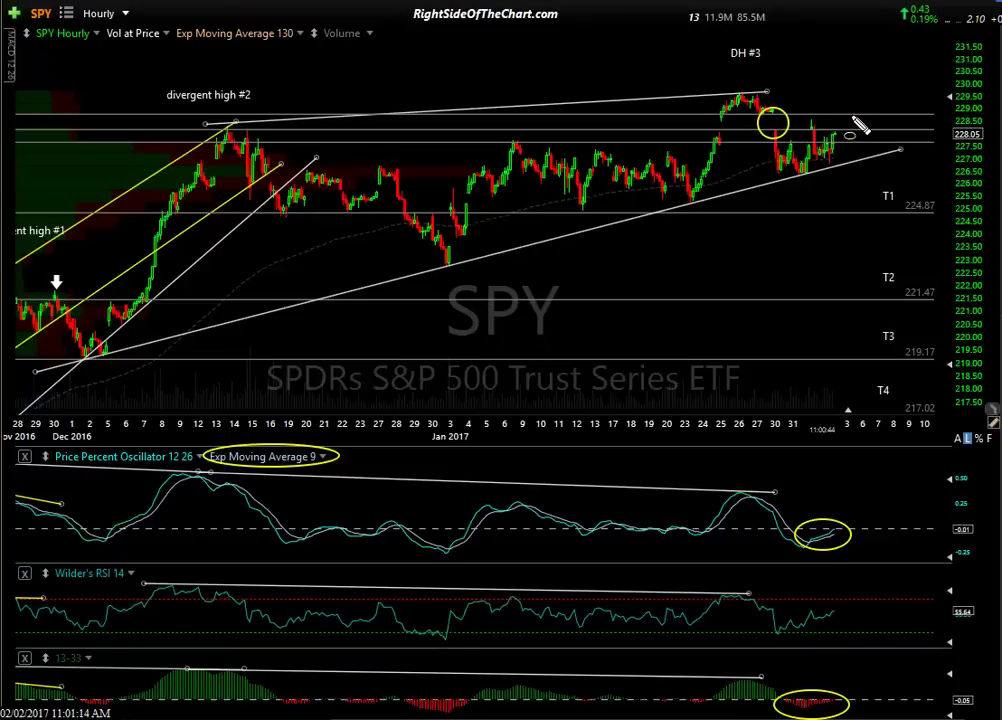
pyautogui.moveTo(729, 83); pyautogui.dragTo(753, 107)
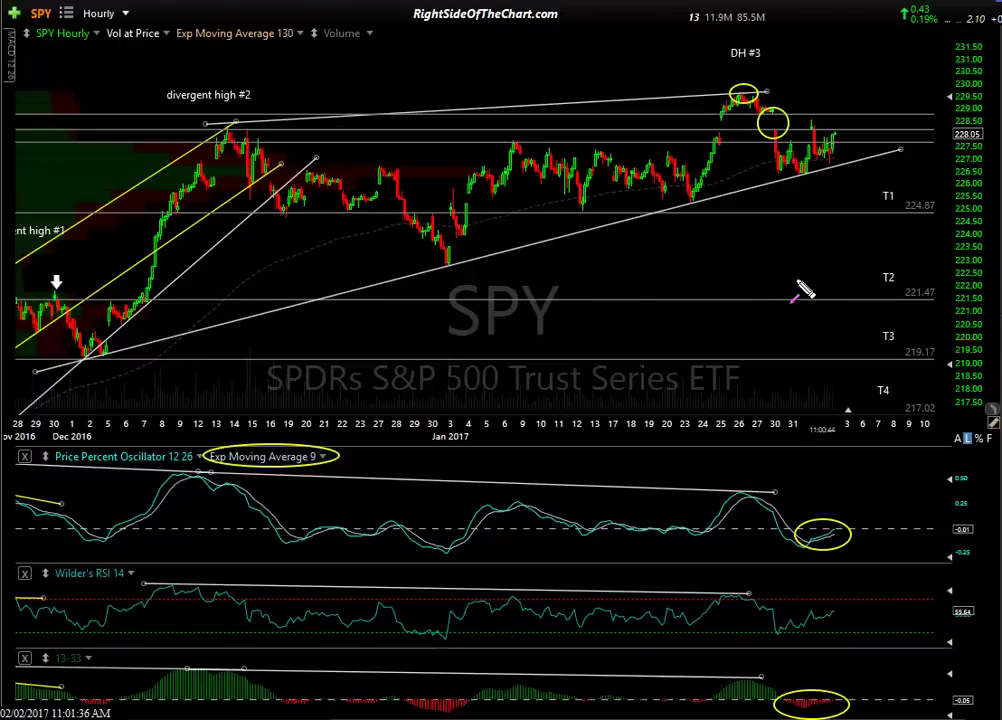
pyautogui.press('Escape')
# Step: Draw a horizontal support line at about 226.42 along the late January lows, between the gap levels and T1
pyautogui.scroll(-5, 789, 287)
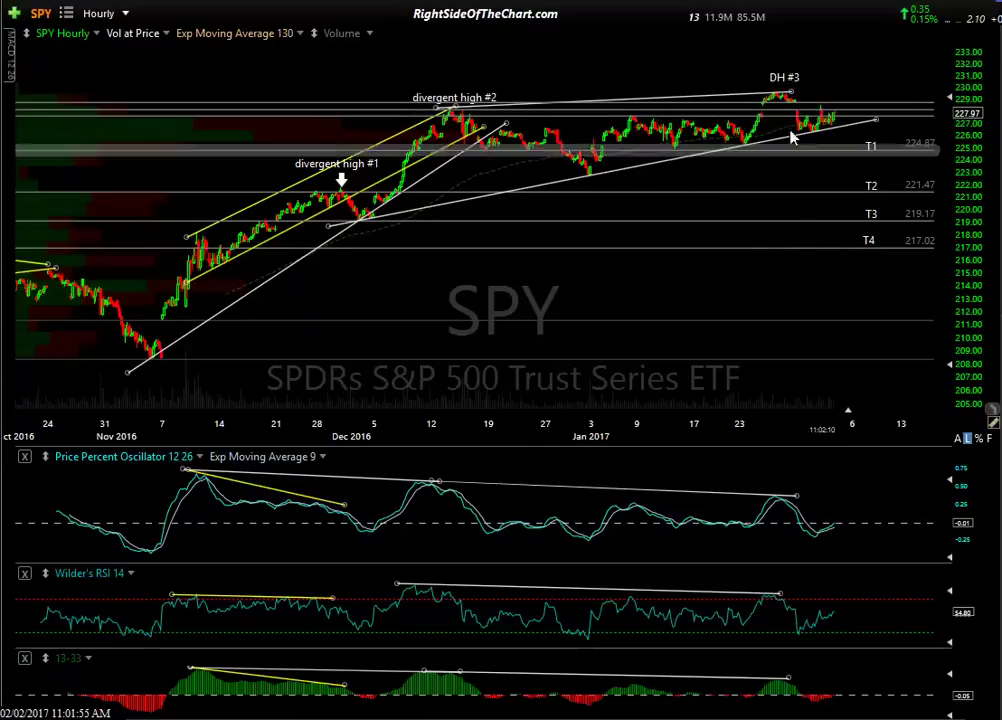
pyautogui.scroll(5, 657, 224)
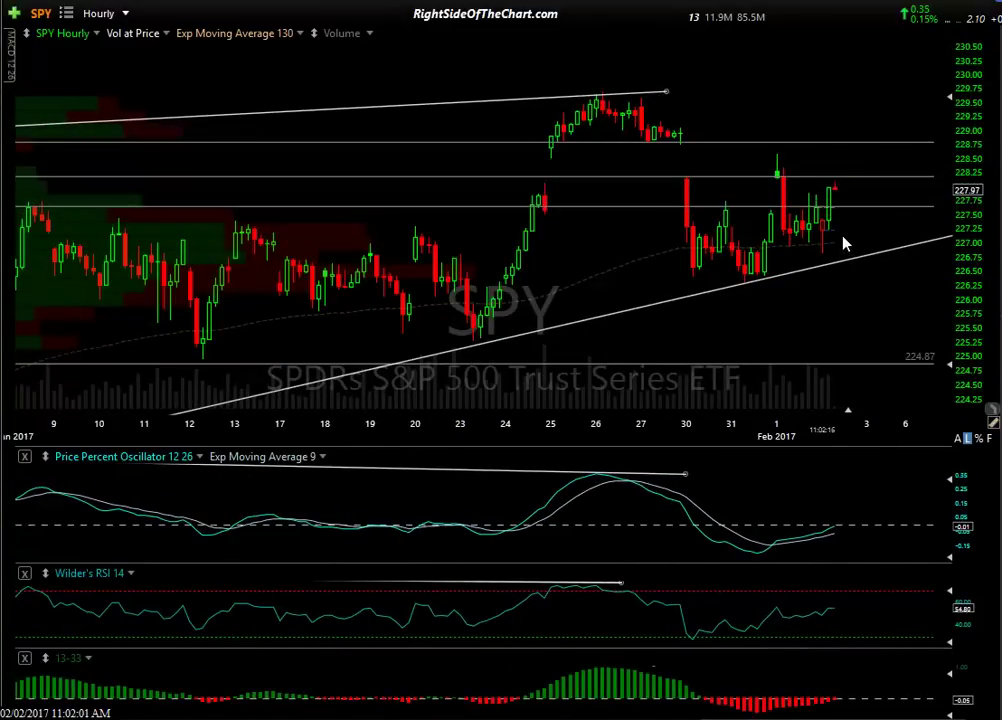
pyautogui.scroll(-1, 845, 242)
pyautogui.scroll(-3, 845, 242)
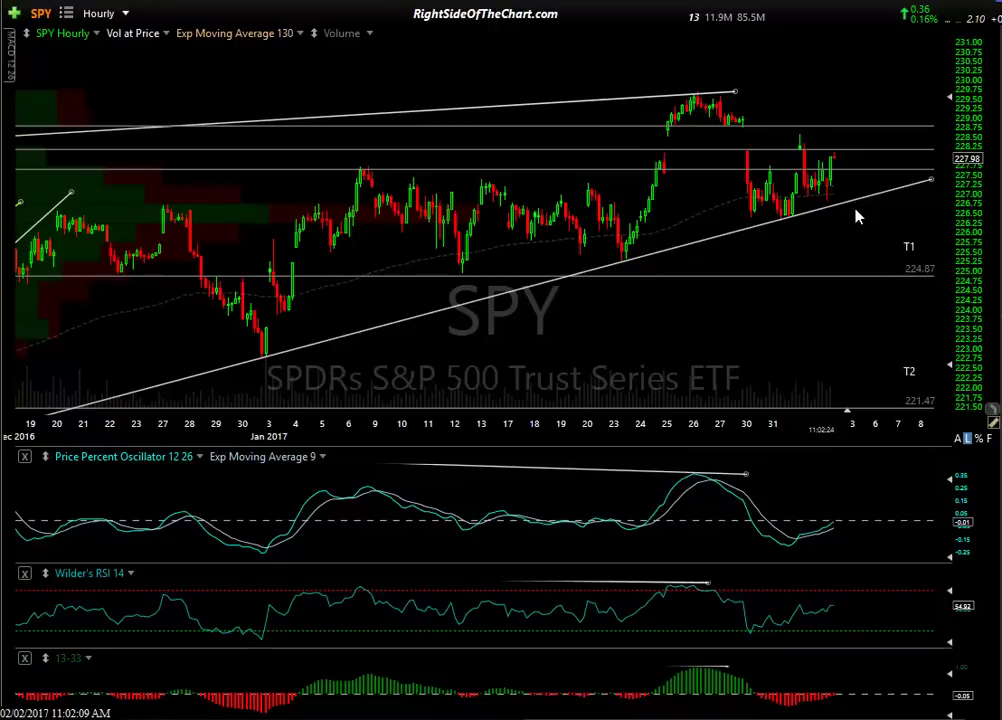
pyautogui.moveTo(854, 215); pyautogui.dragTo(866, 218)
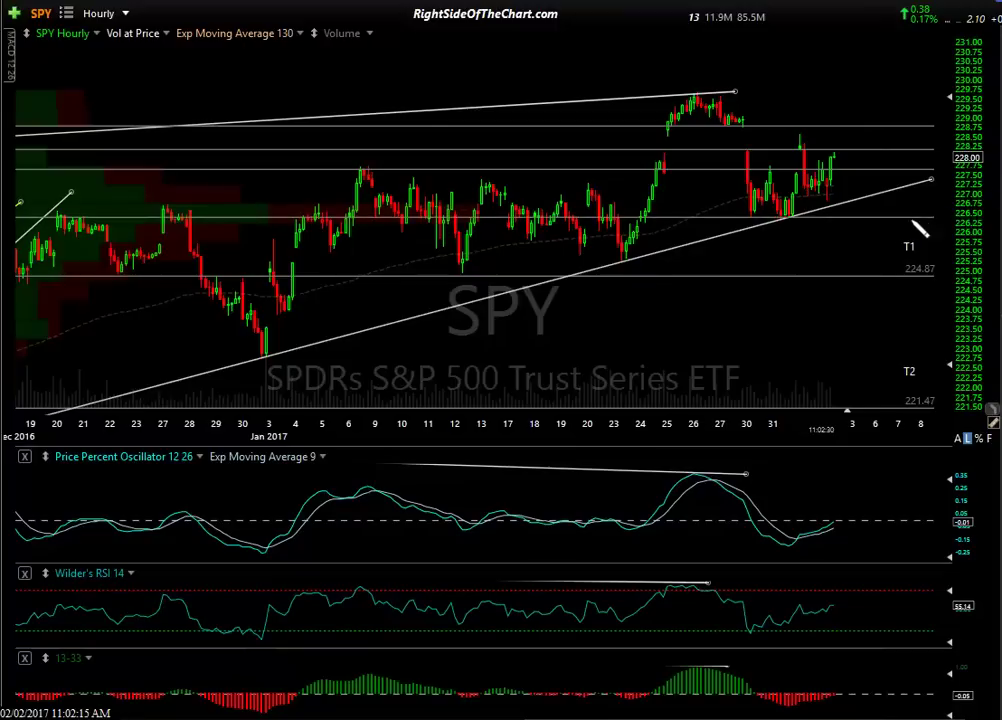
pyautogui.click(897, 217)
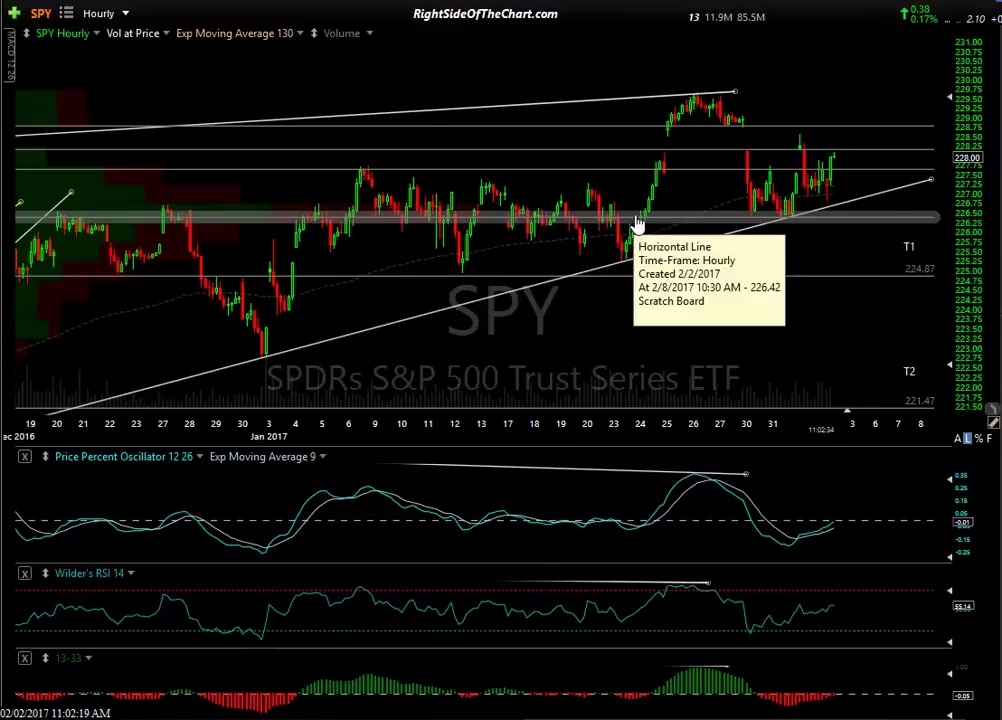
pyautogui.scroll(-4, 785, 295)
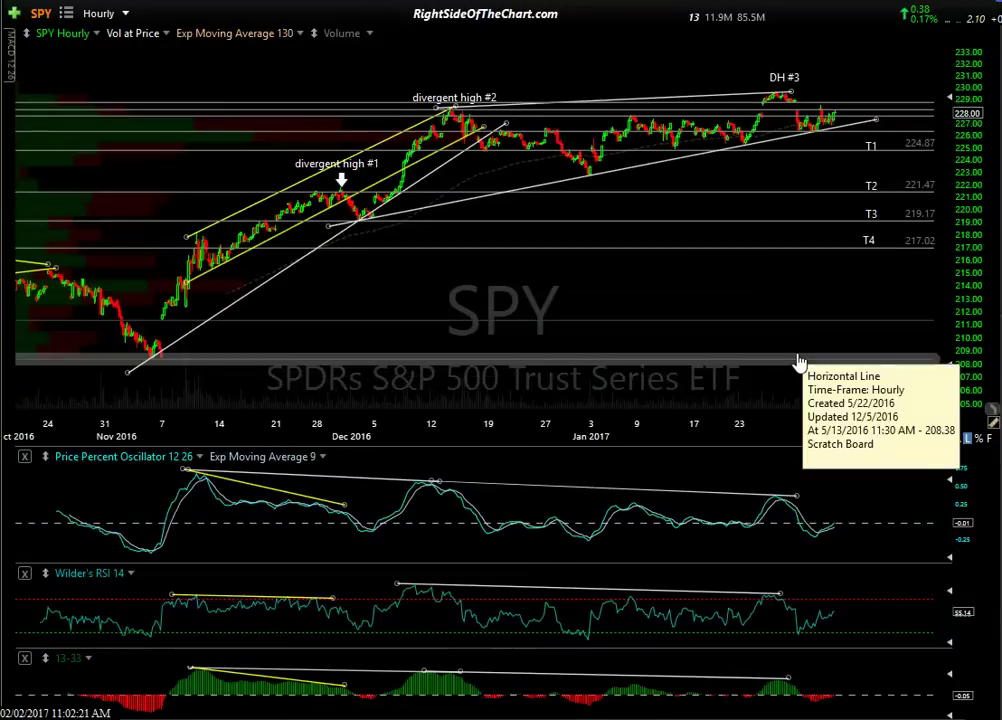